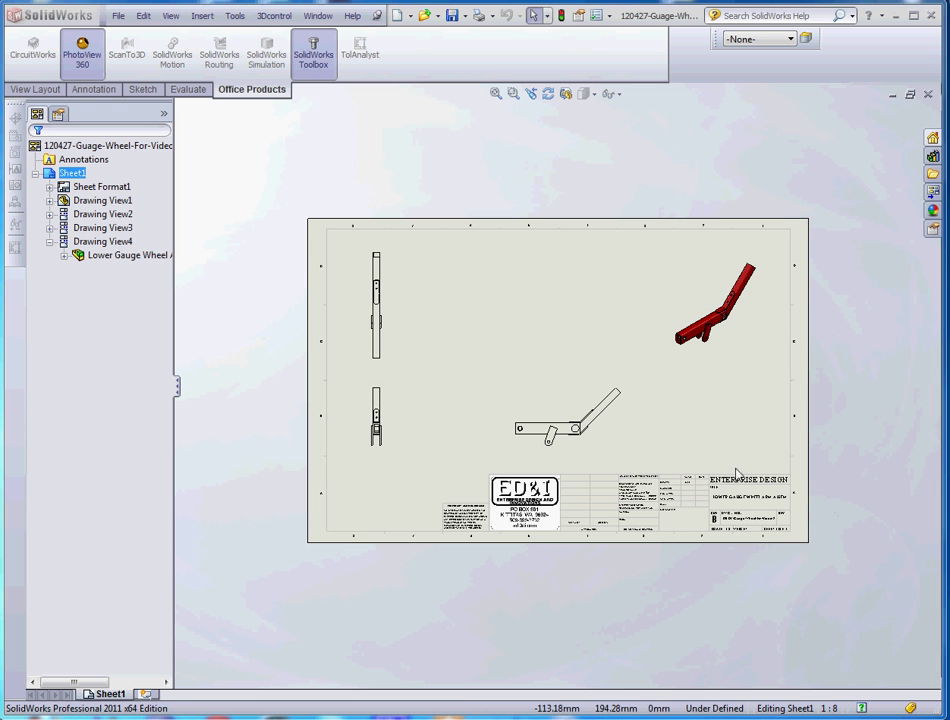
Examine the drawing sheet's title block, the shaded isometric view and the orthographic views of the gauge wheel arm.
scroll(789, 503, down, 5)
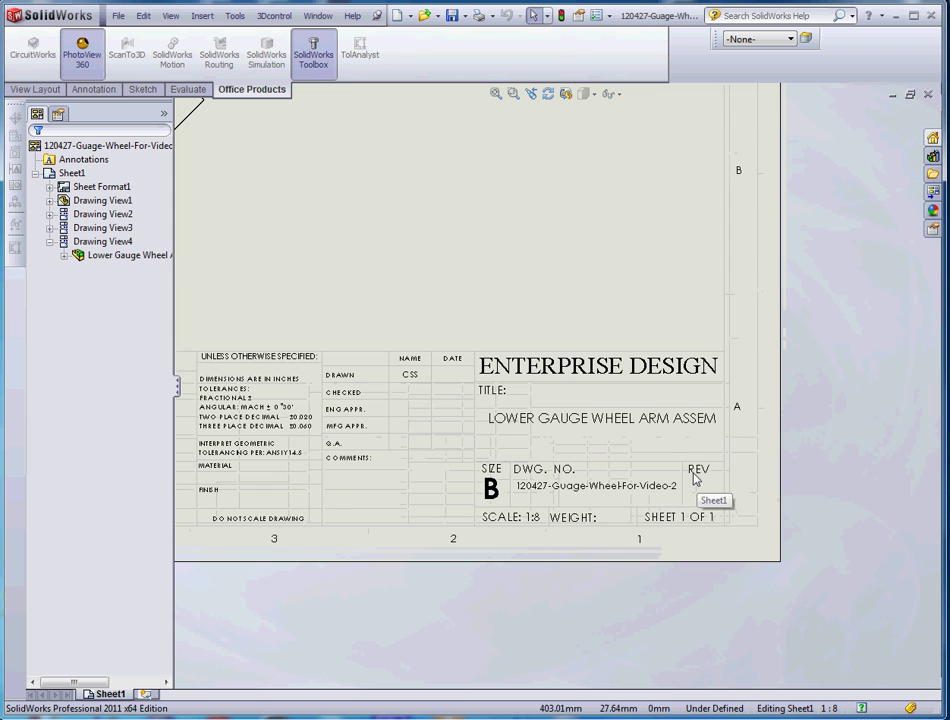
scroll(709, 487, up, 6)
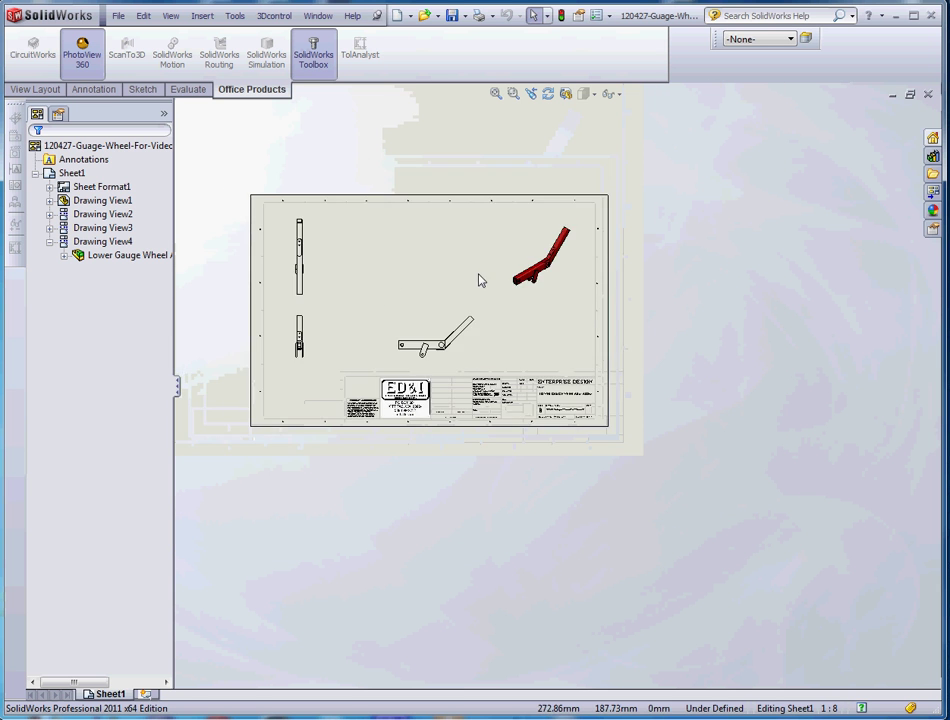
scroll(606, 298, down, 3)
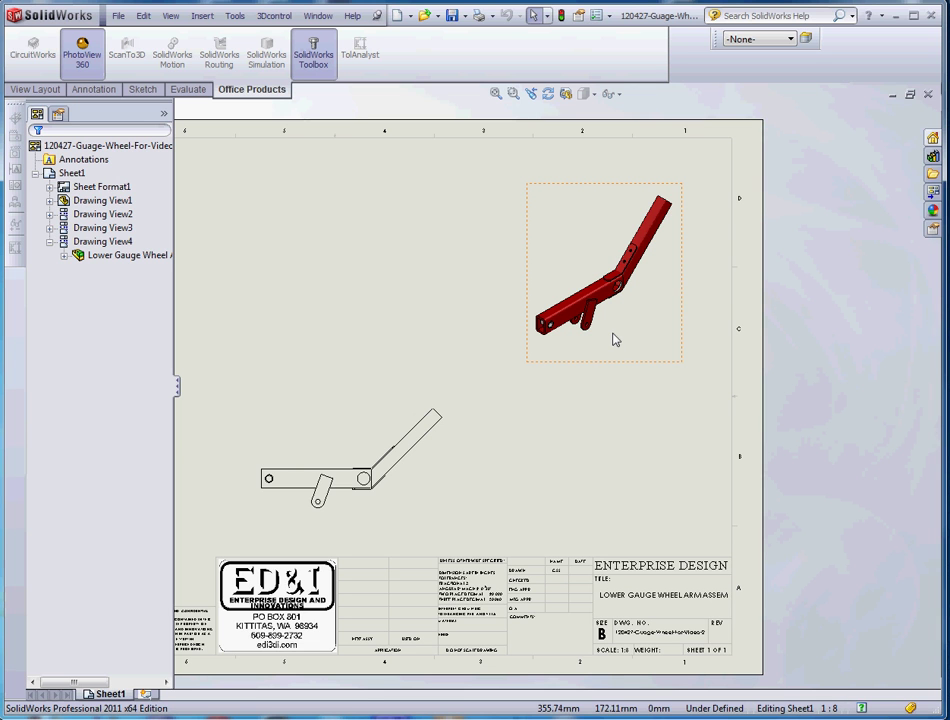
scroll(575, 449, down, 2)
scroll(445, 437, up, 5)
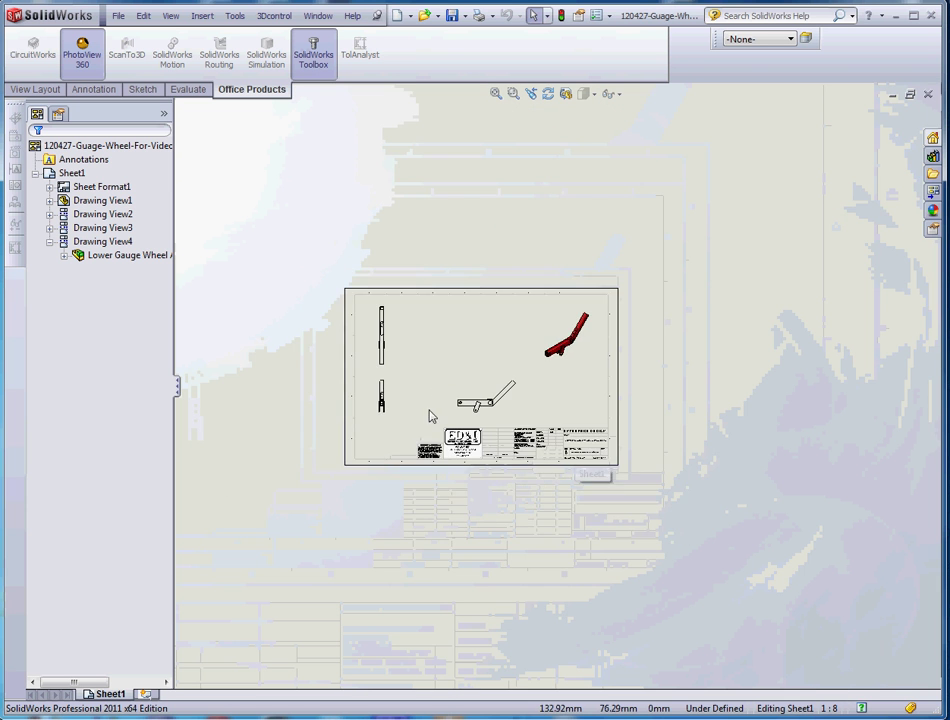
scroll(452, 365, down, 3)
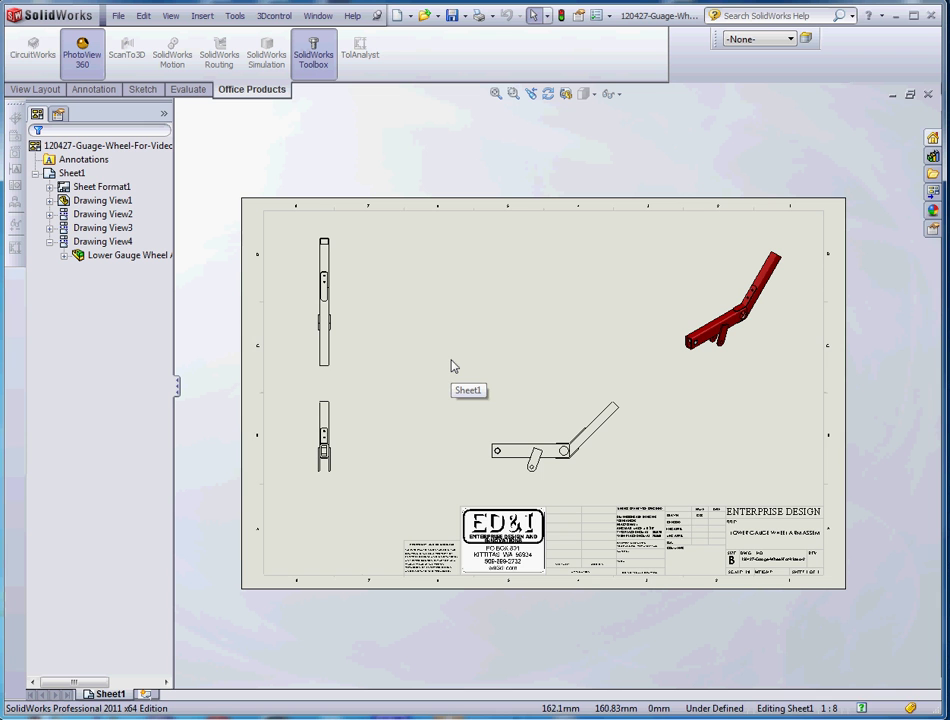
scroll(595, 436, down, 2)
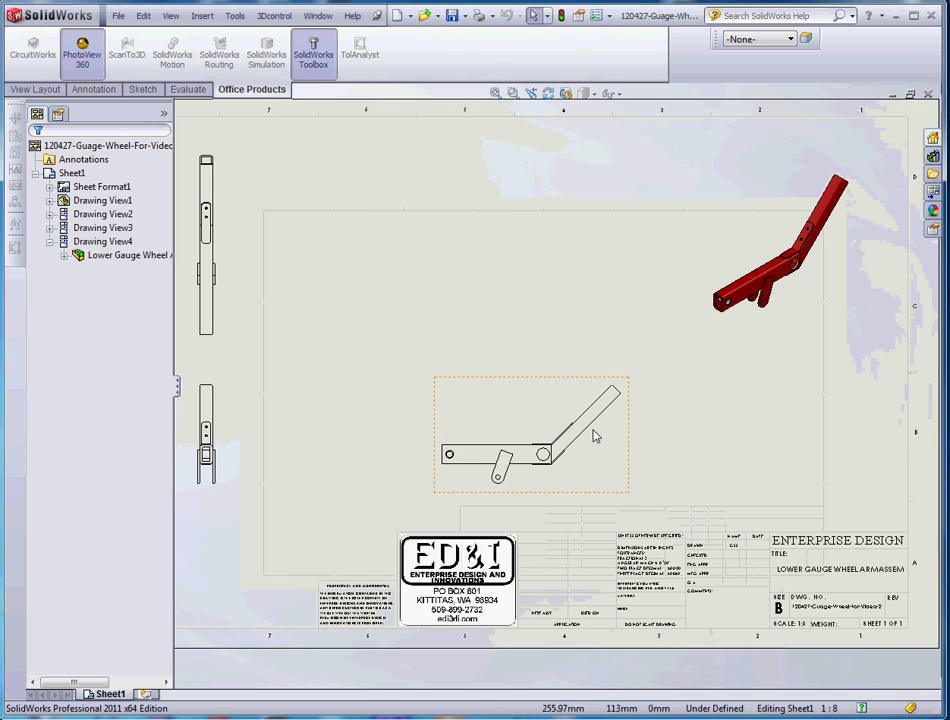
scroll(595, 436, down, 2)
scroll(871, 198, up, 1)
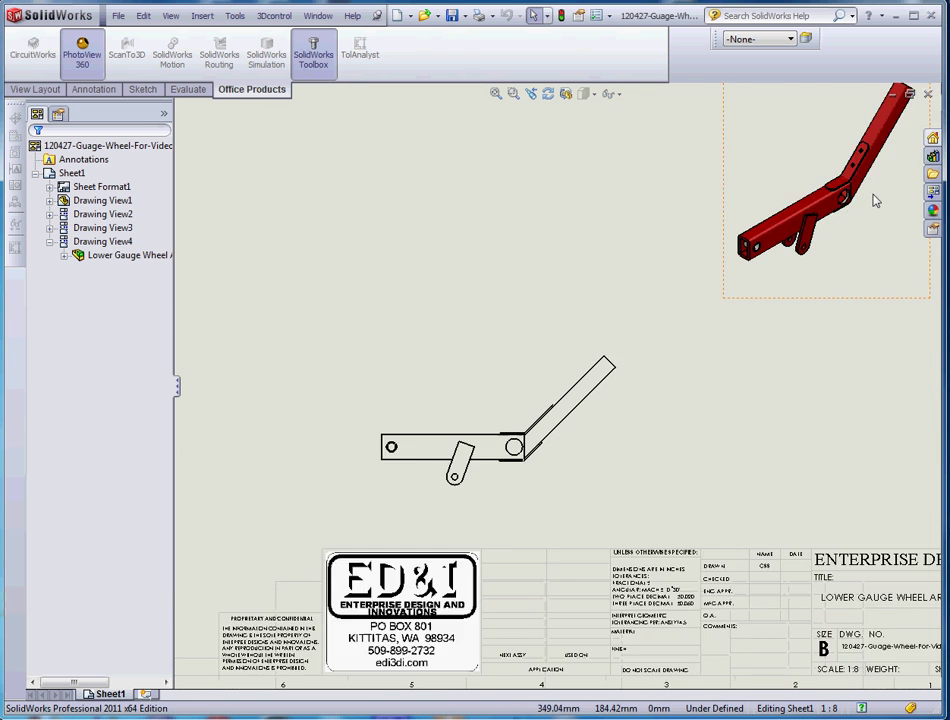
scroll(693, 246, up, 1)
scroll(700, 262, down, 5)
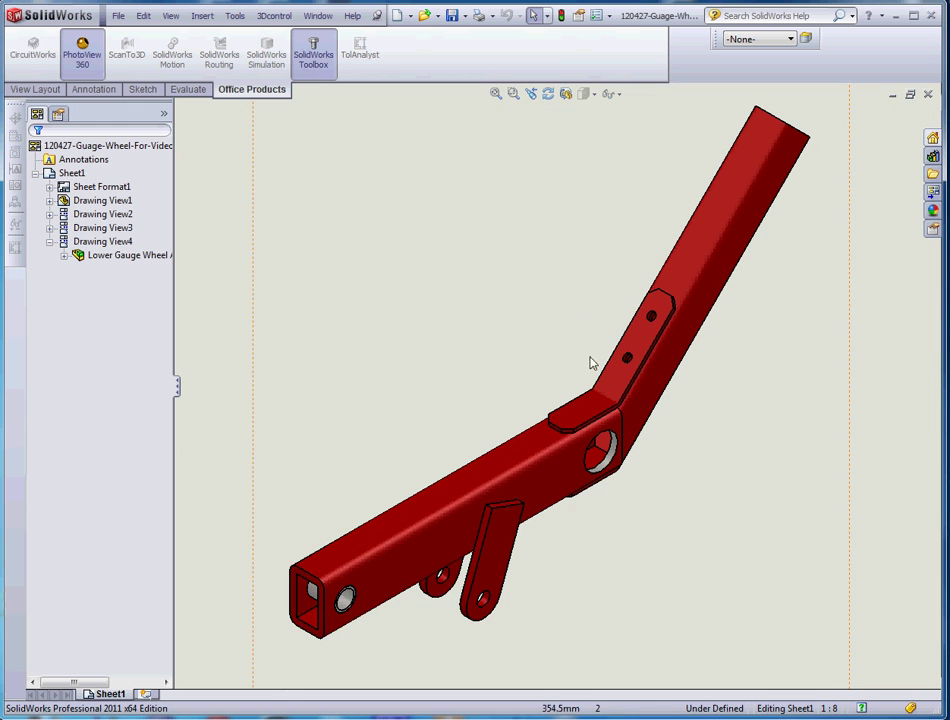
scroll(650, 333, up, 3)
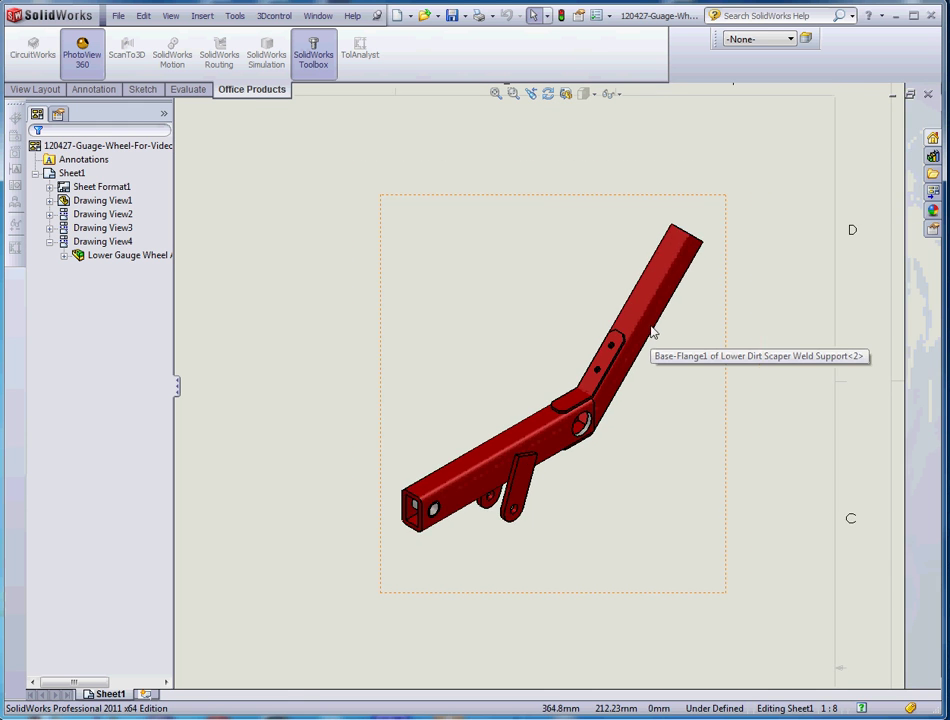
scroll(650, 333, up, 4)
scroll(407, 544, up, 3)
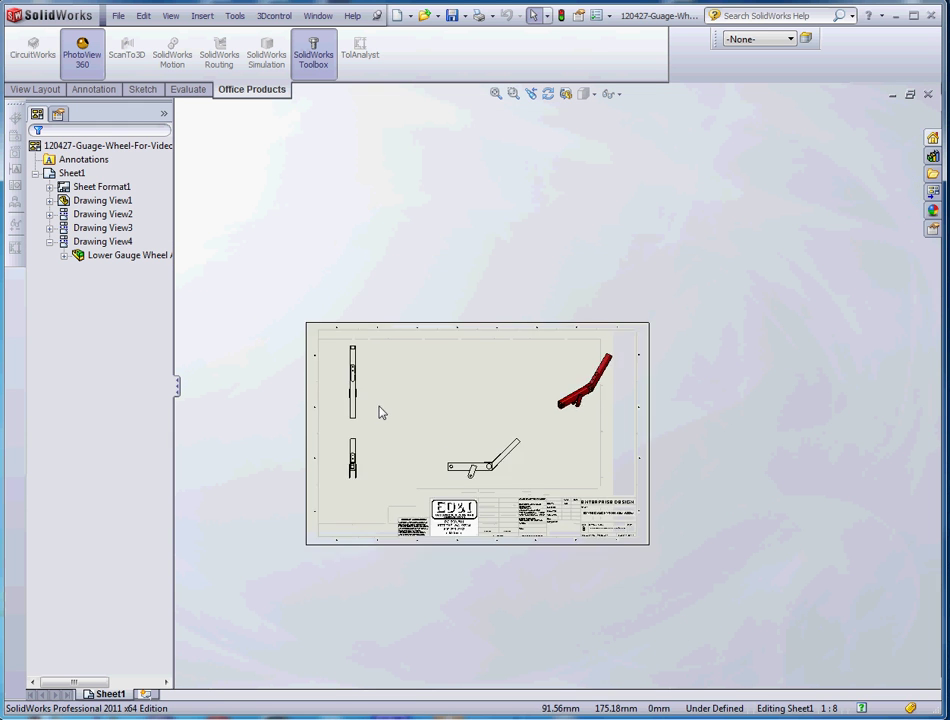
scroll(380, 412, down, 2)
scroll(375, 362, down, 4)
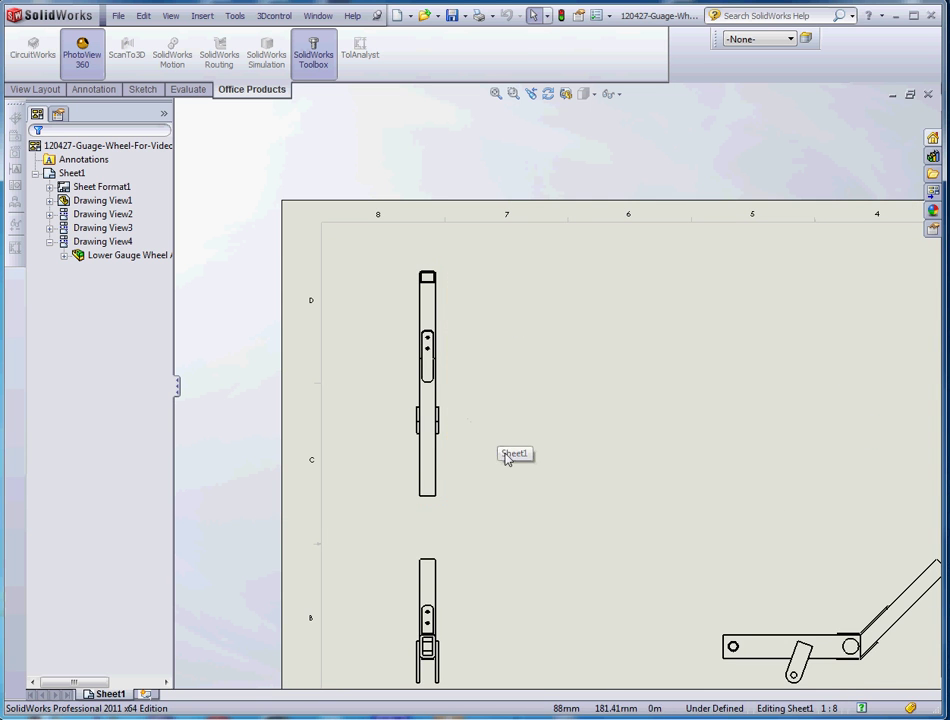
scroll(515, 465, up, 3)
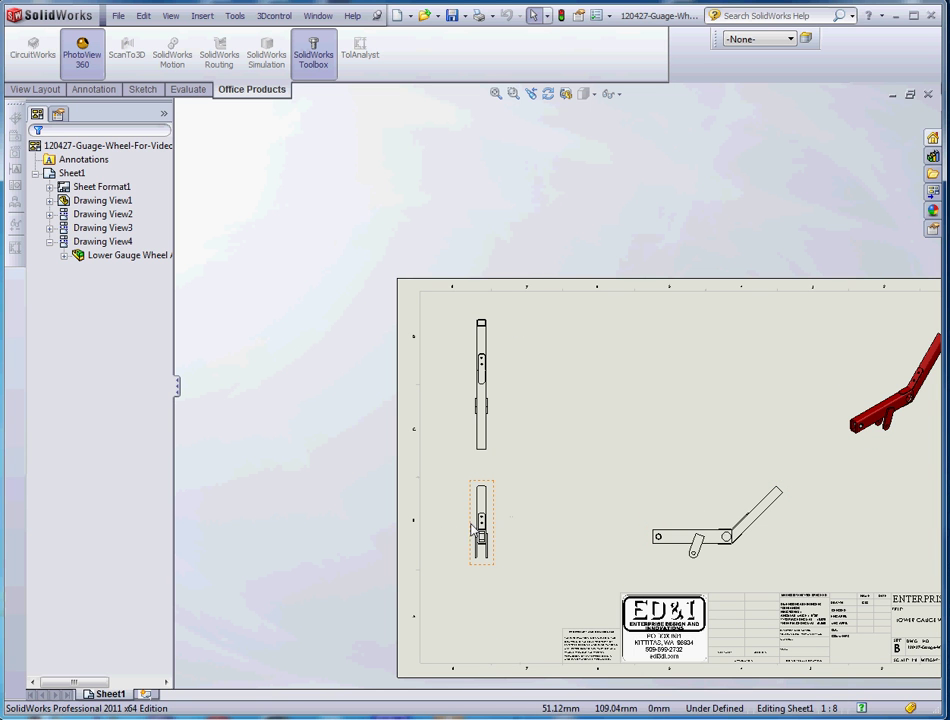
scroll(490, 530, down, 1)
scroll(600, 490, up, 1)
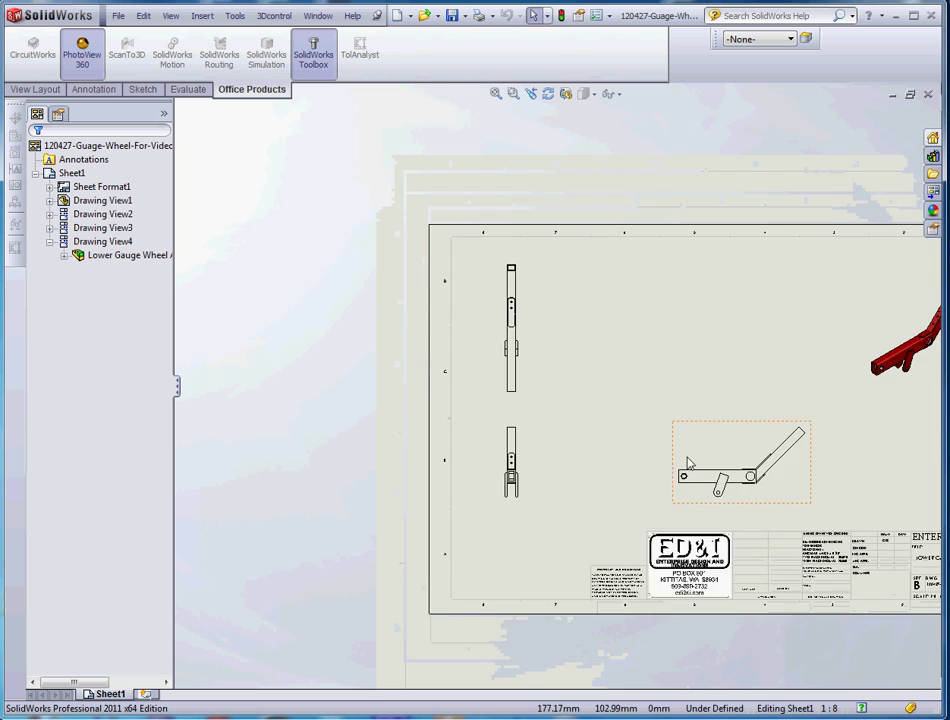
scroll(727, 409, up, 2)
scroll(710, 441, down, 2)
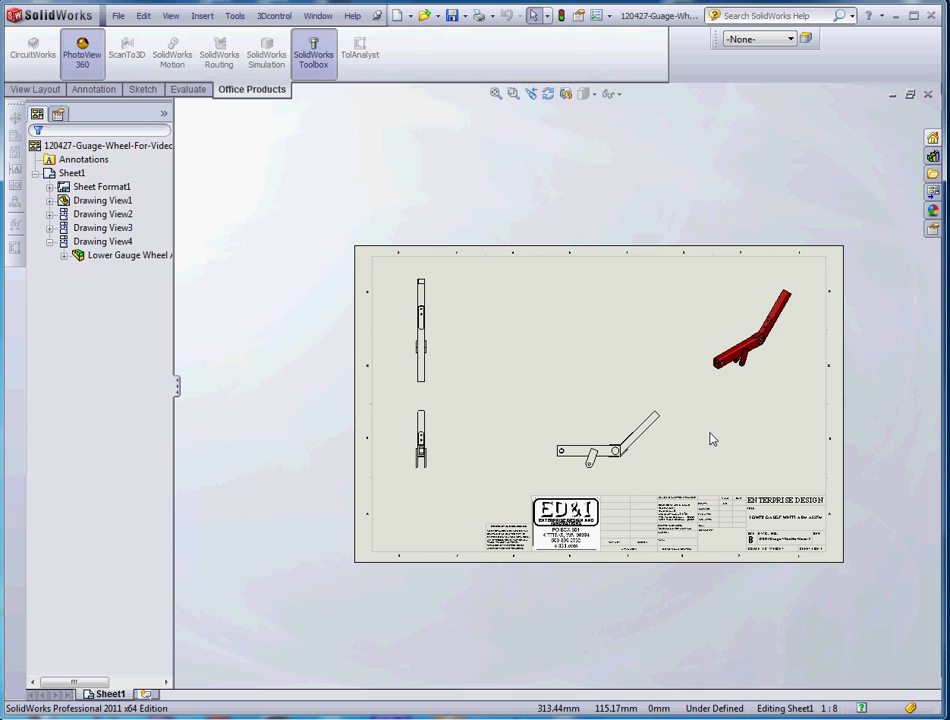
click(35, 90)
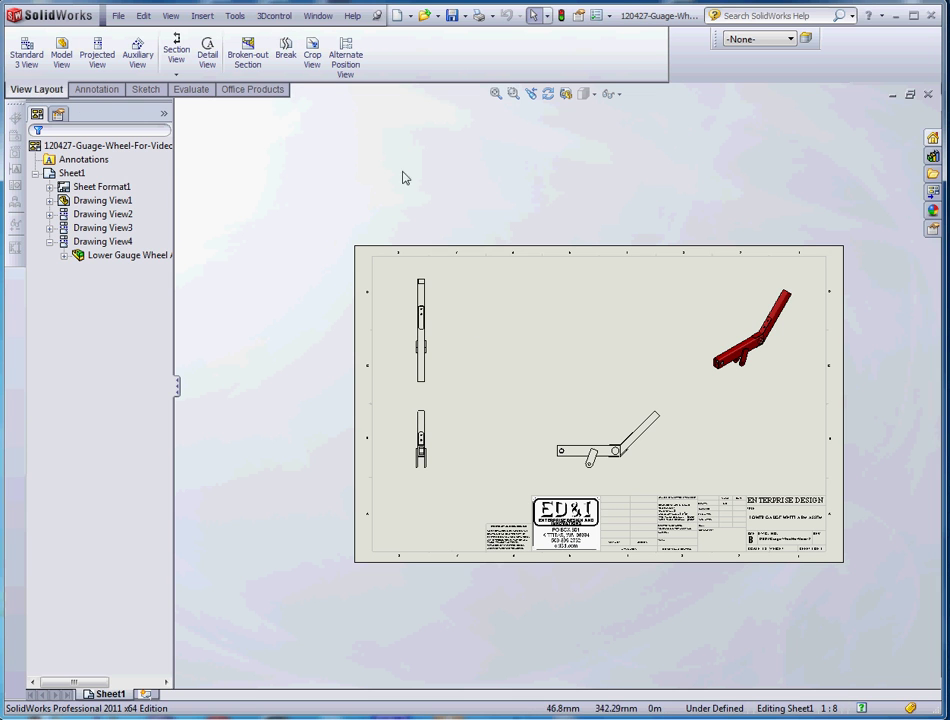
click(29, 62)
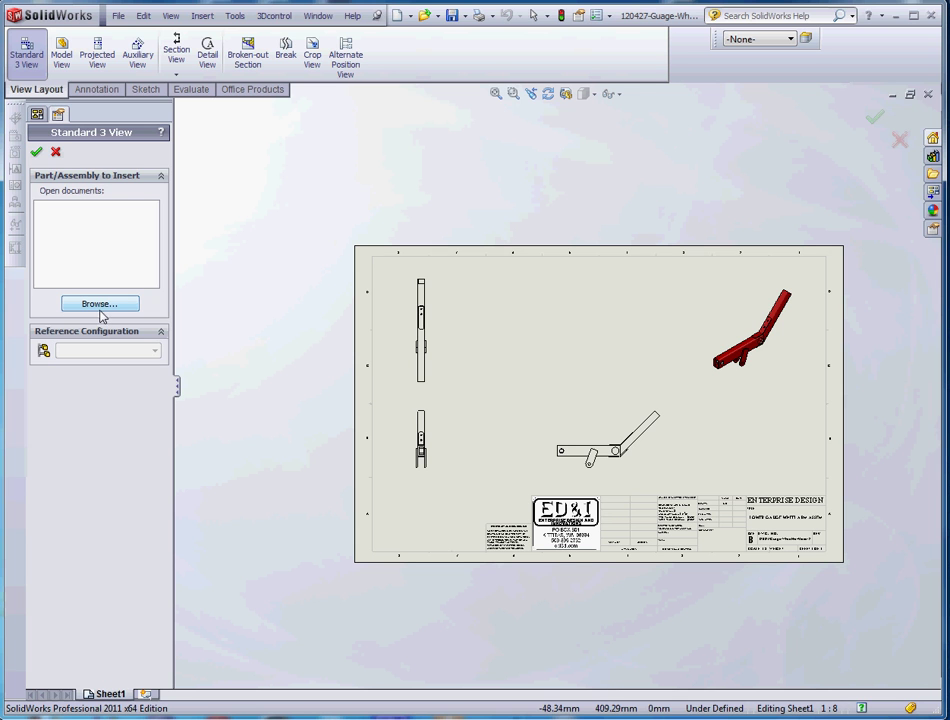
click(39, 113)
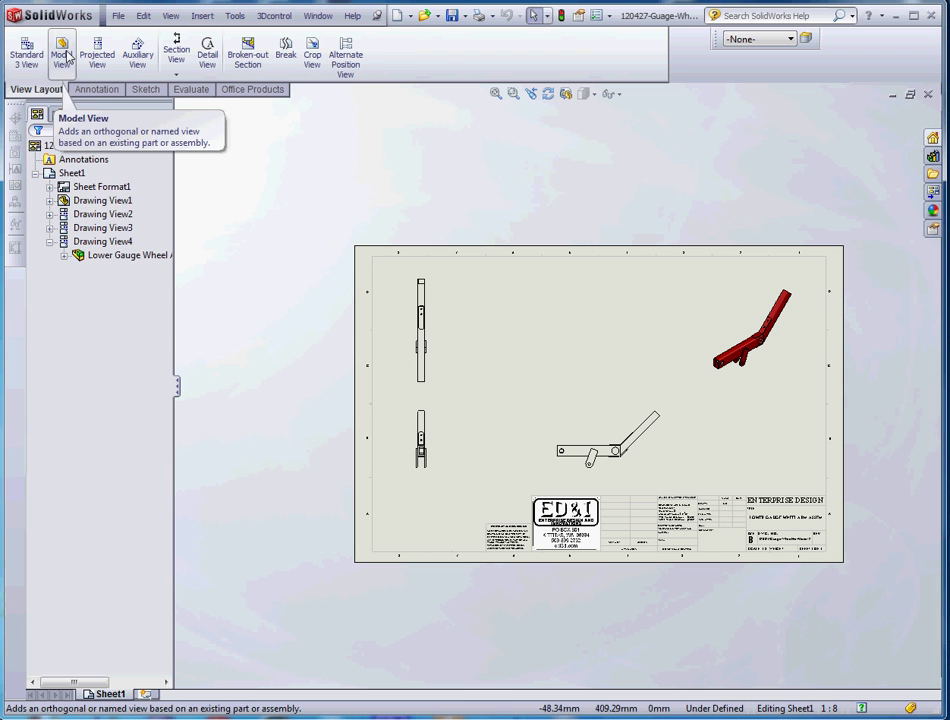
Insert a Left model view of the Lower Gauge Wheel Arm assembly beside the lower end view, without adding projected views.
click(65, 55)
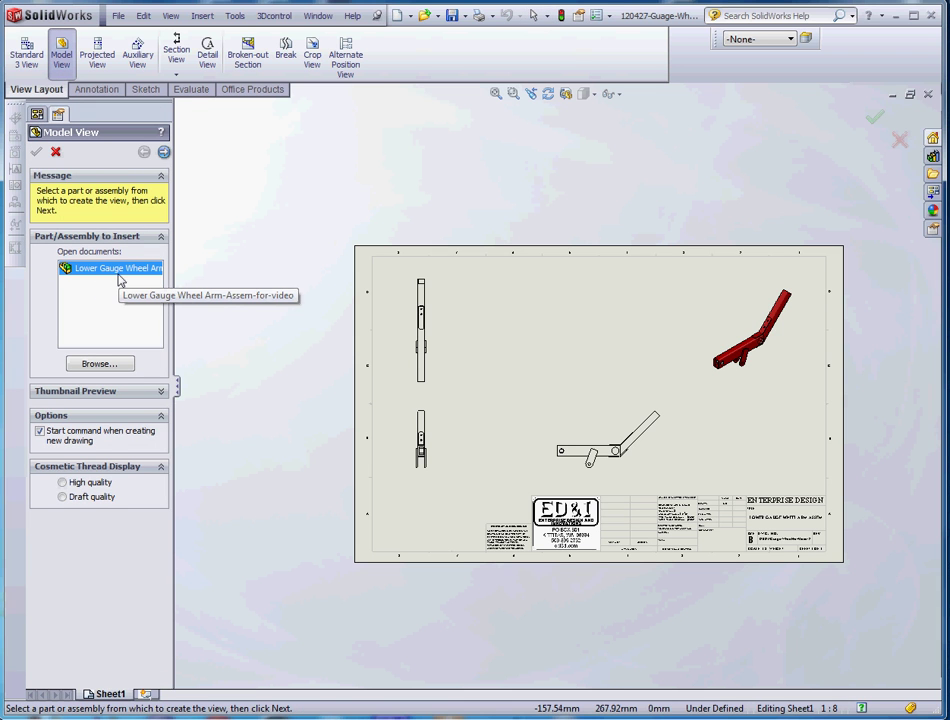
click(164, 153)
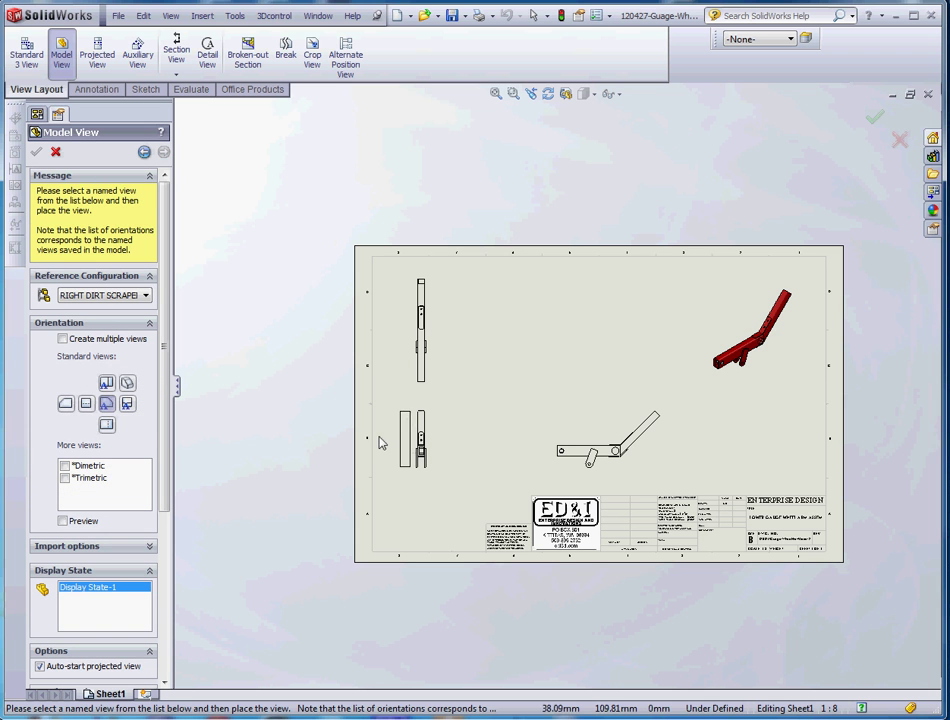
click(66, 404)
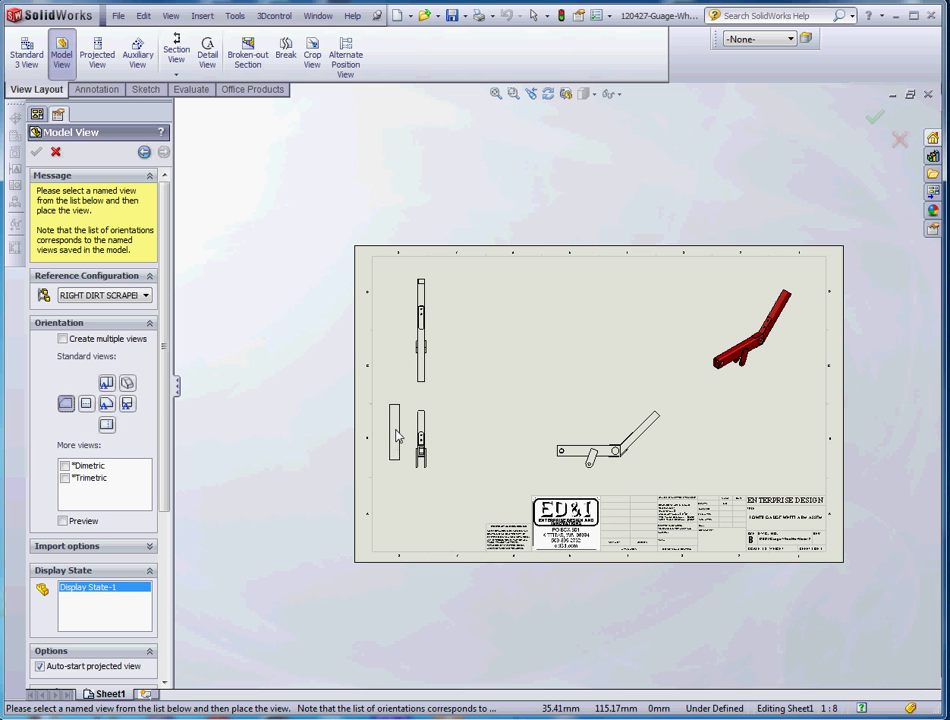
click(399, 437)
scroll(397, 450, down, 6)
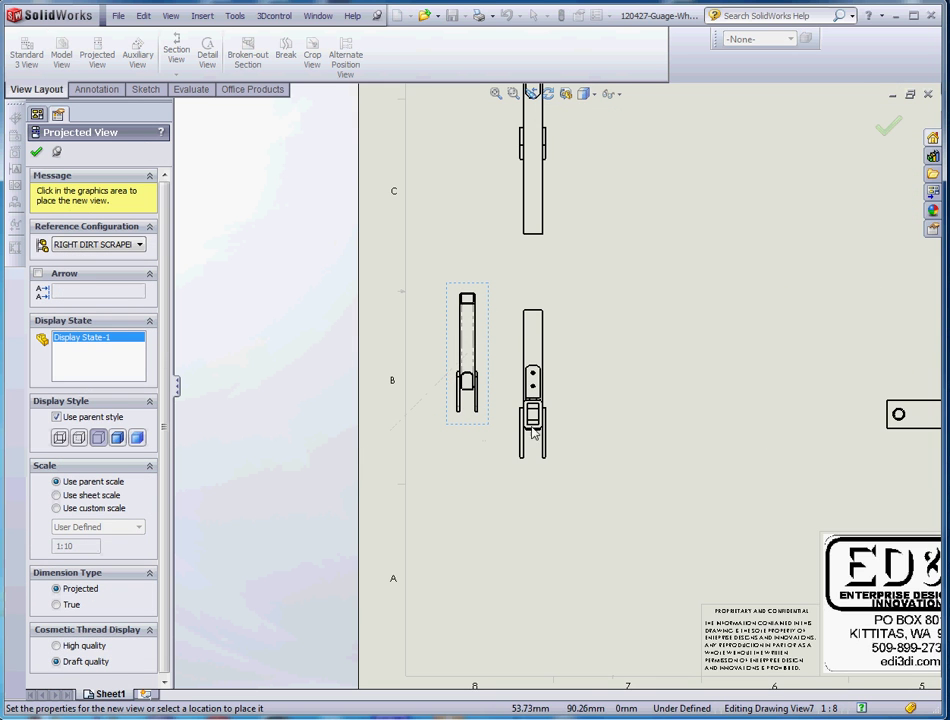
key(Escape)
Compare the edge display of the new left view with the neighbouring end view and the shaded isometric view.
scroll(513, 360, up, 4)
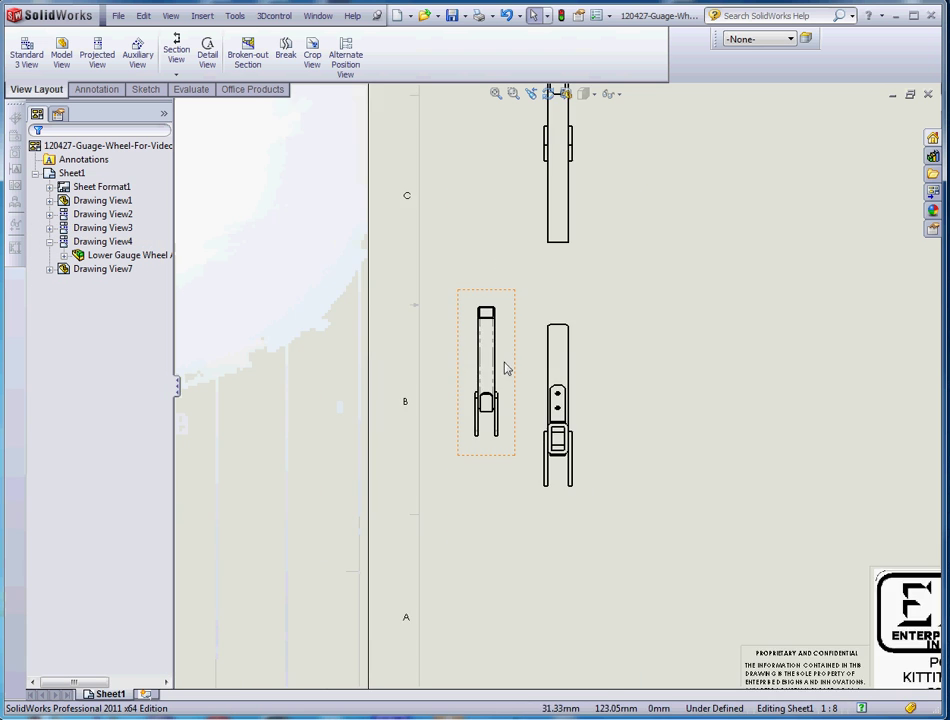
scroll(535, 368, down, 4)
scroll(505, 360, down, 1)
scroll(645, 432, up, 6)
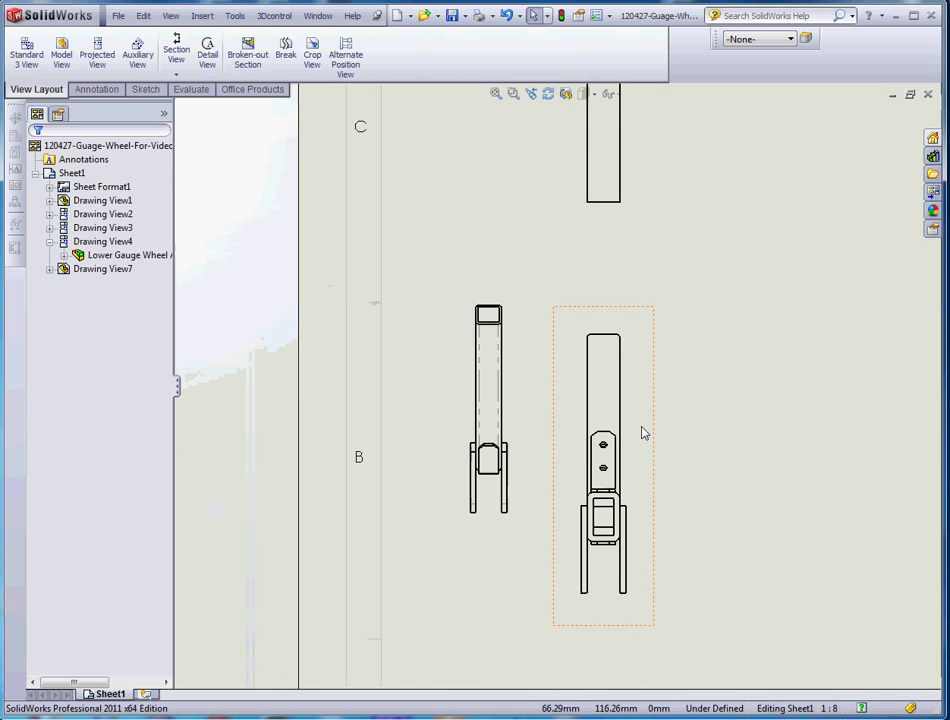
scroll(806, 339, down, 6)
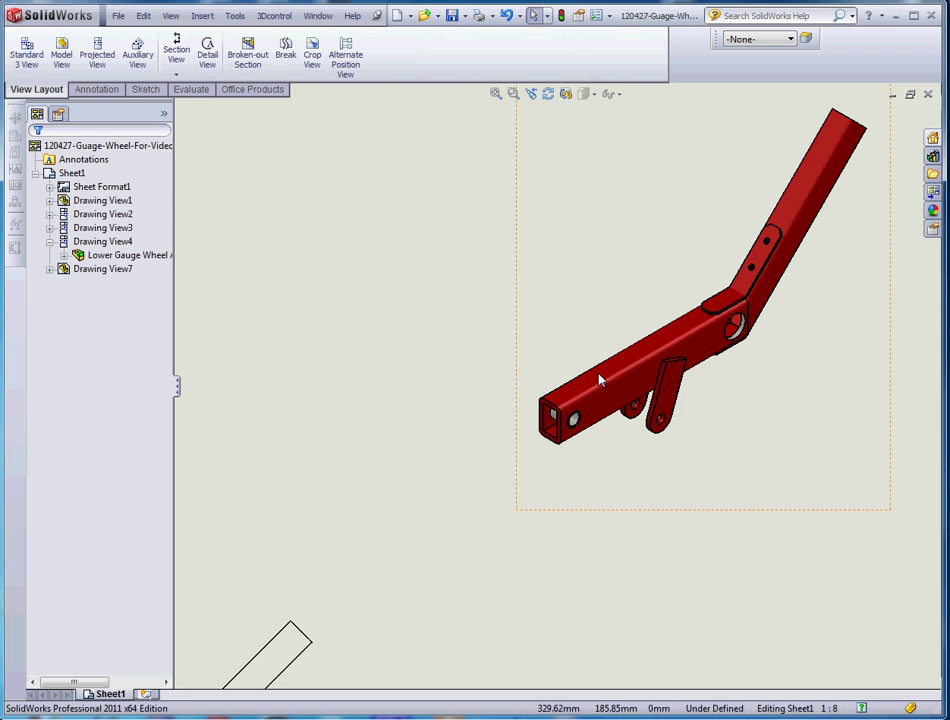
scroll(596, 380, down, 2)
scroll(595, 383, down, 1)
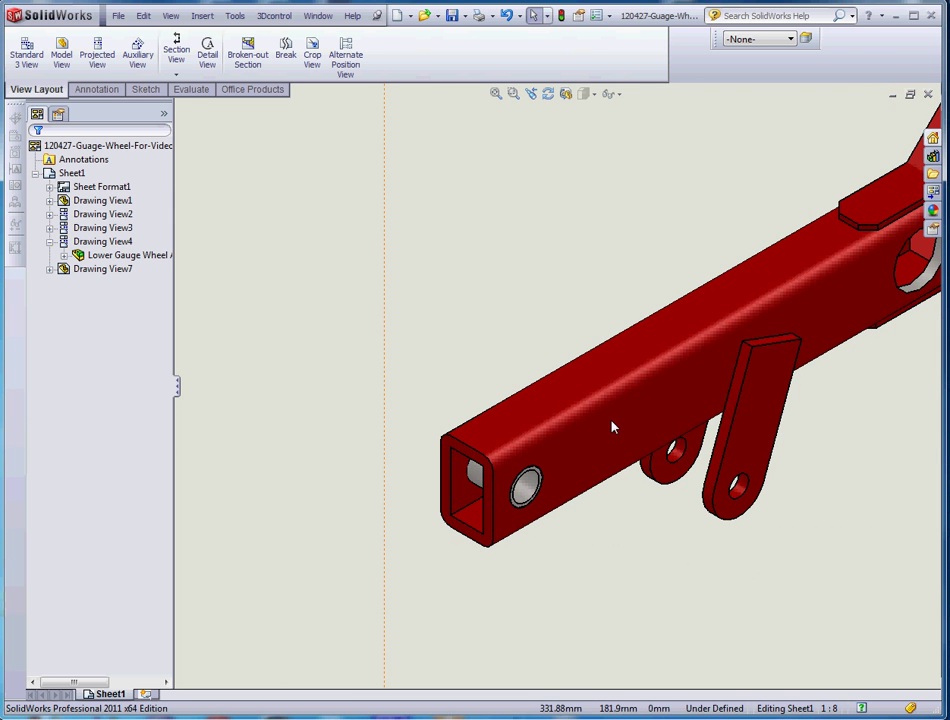
scroll(606, 399, up, 2)
scroll(606, 399, up, 6)
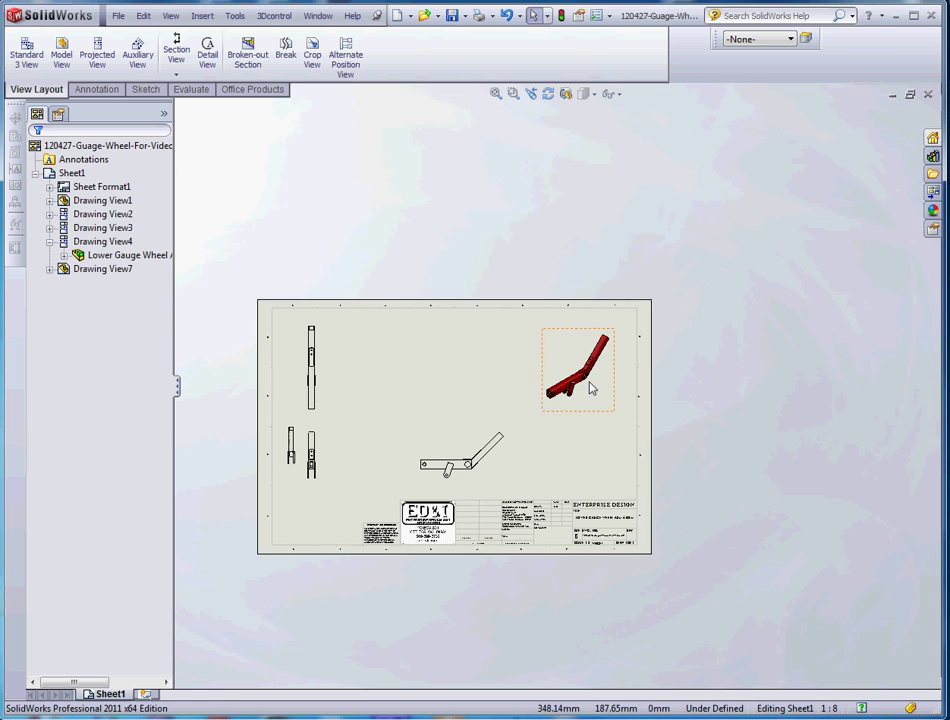
scroll(530, 385, down, 8)
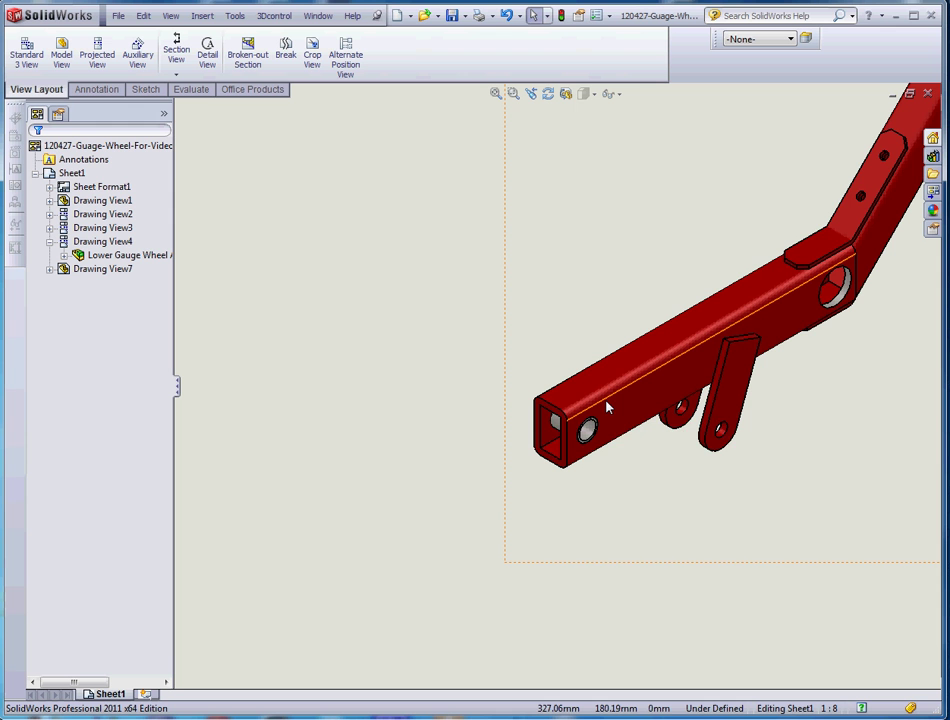
scroll(611, 440, up, 10)
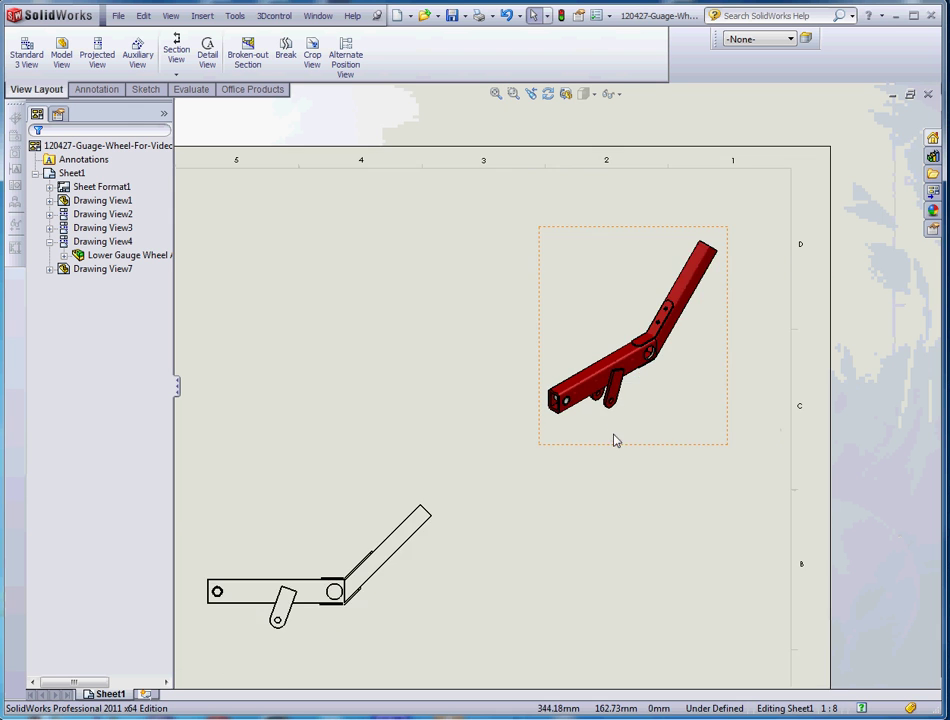
scroll(454, 413, up, 2)
scroll(618, 412, down, 8)
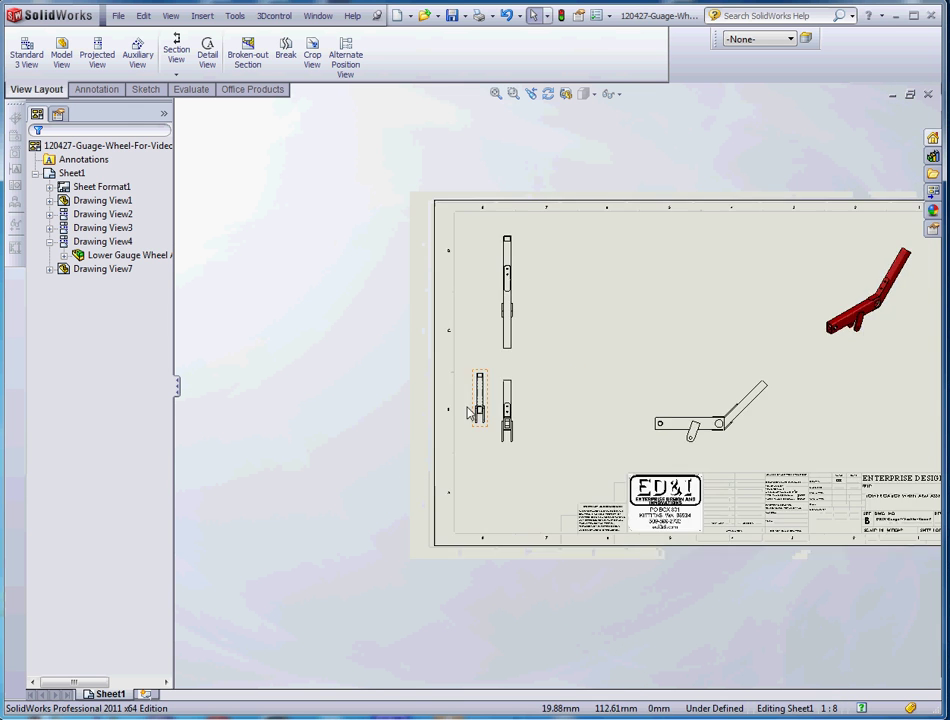
scroll(486, 400, down, 5)
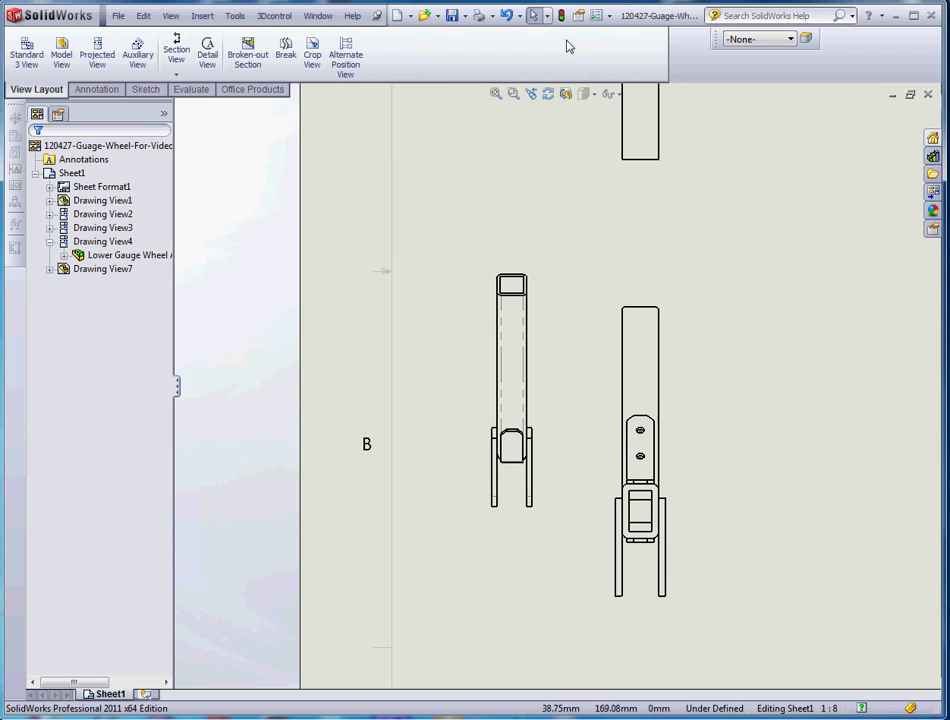
Check the default display style, tangent edge and display quality options for new drawing views.
click(596, 18)
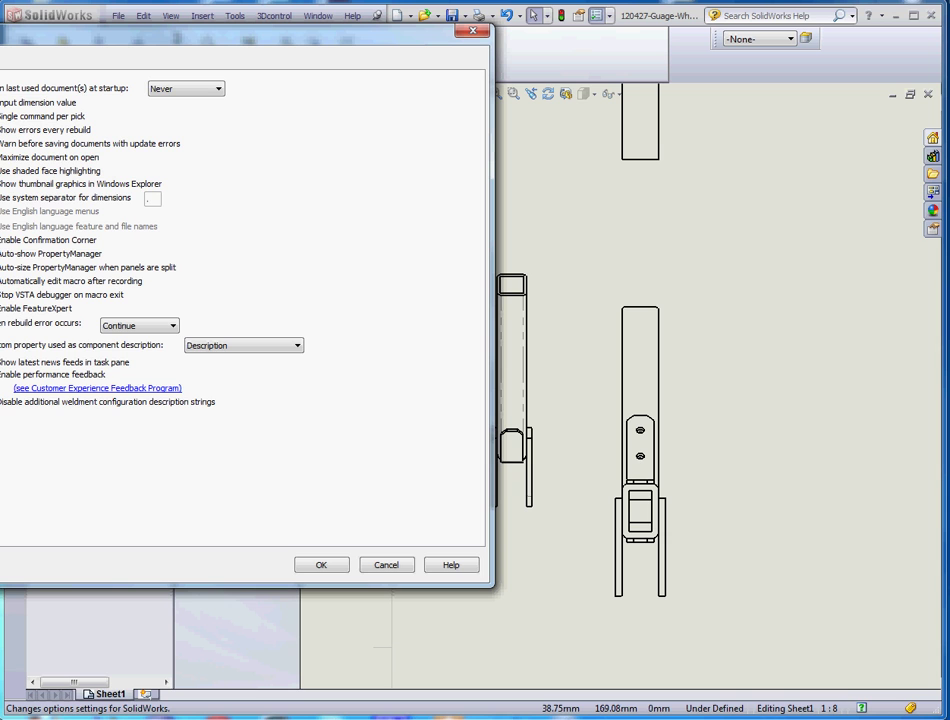
click(1, 100)
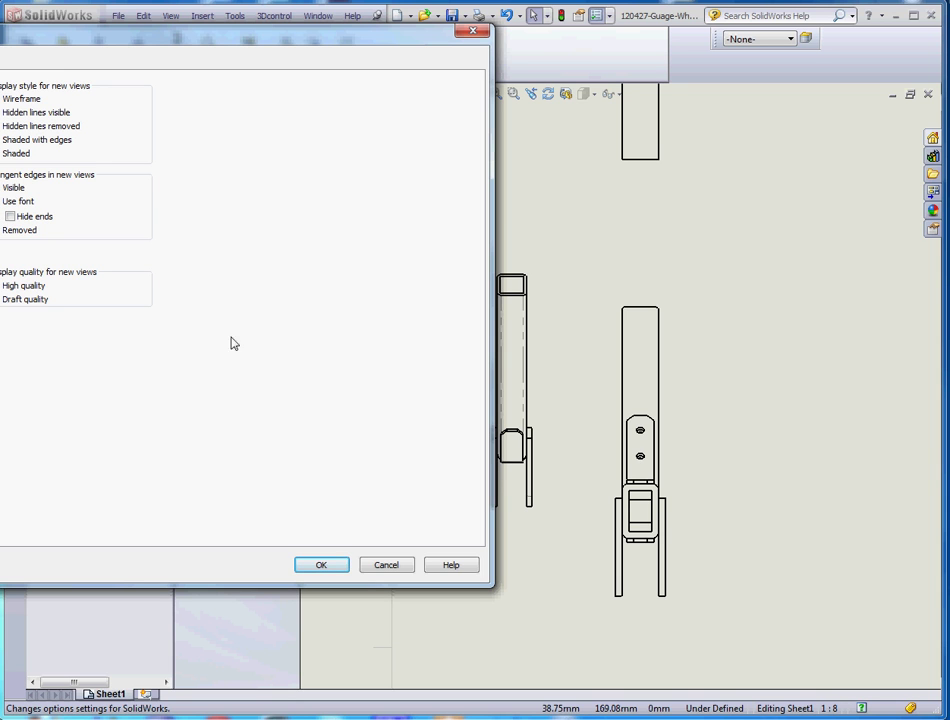
click(321, 565)
Set the lower end view's tangent edges to Tangent Edges Visible.
scroll(572, 519, up, 2)
scroll(610, 437, down, 1)
scroll(610, 437, down, 2)
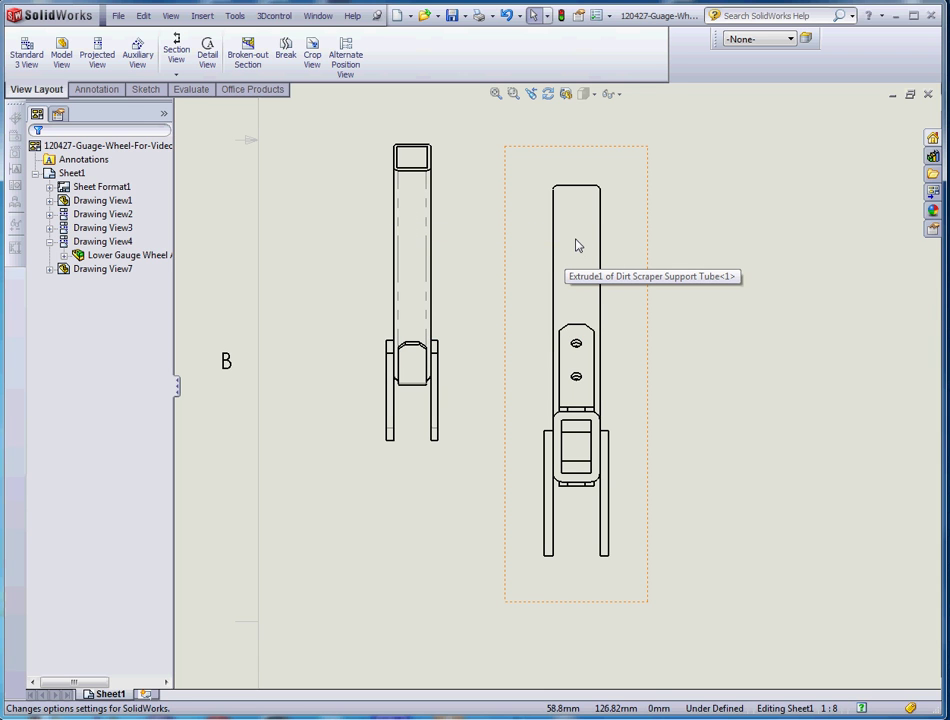
click(642, 216)
right_click(642, 218)
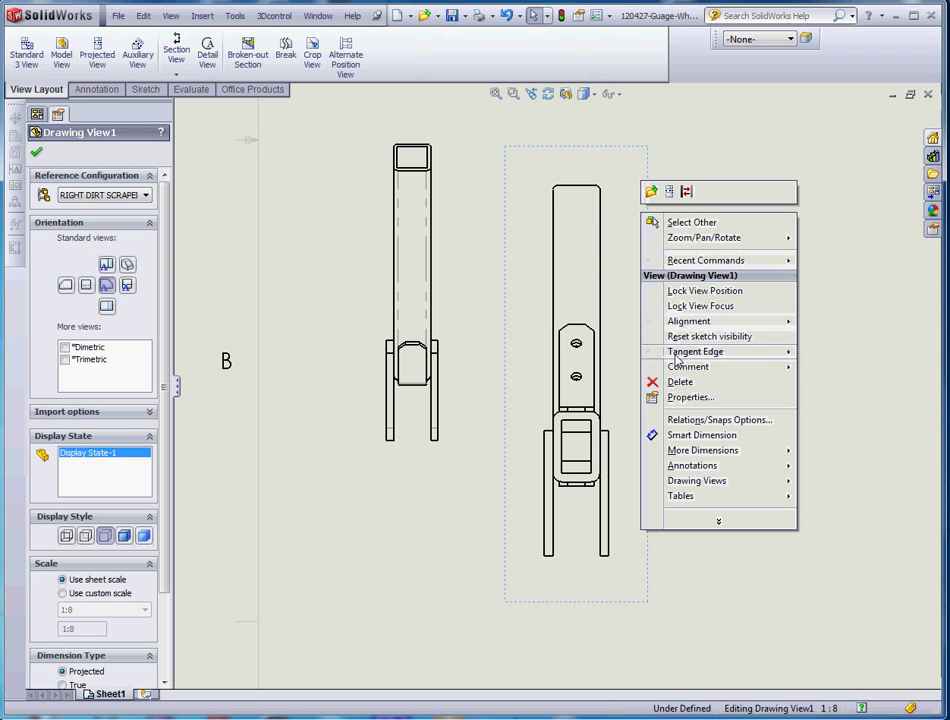
mouse_move(676, 356)
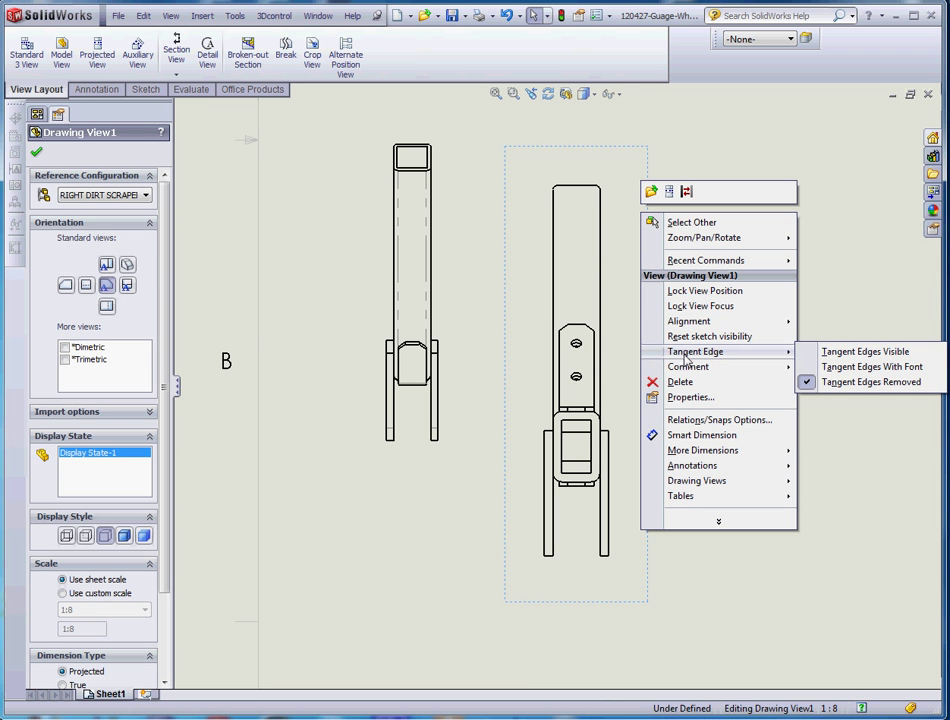
click(866, 352)
click(785, 343)
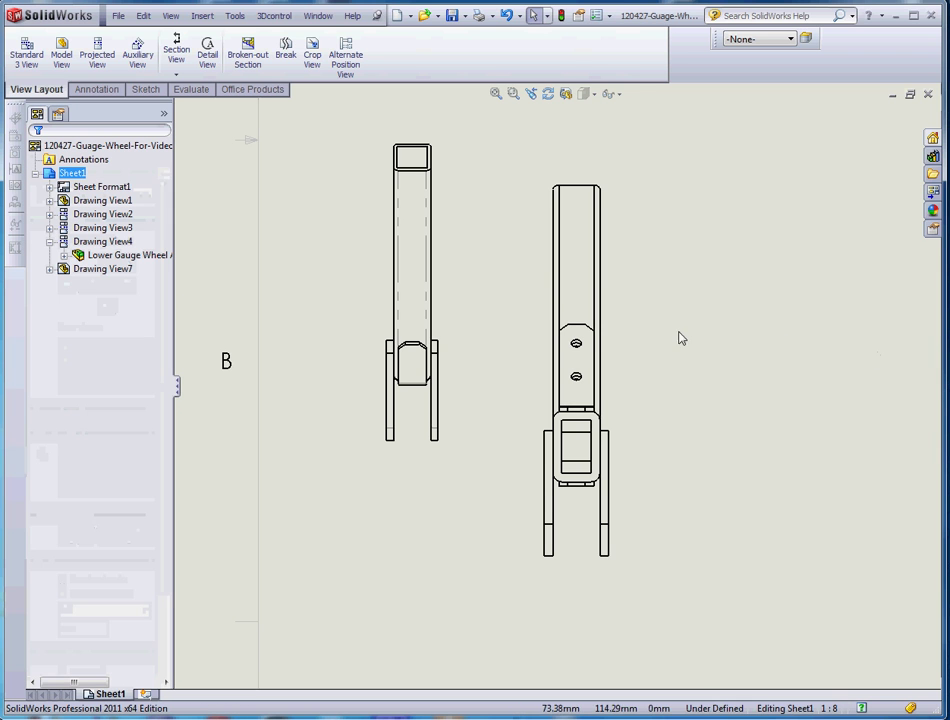
Change the lower end view's tangent edge display to Tangent Edges With Font.
click(572, 281)
right_click(571, 280)
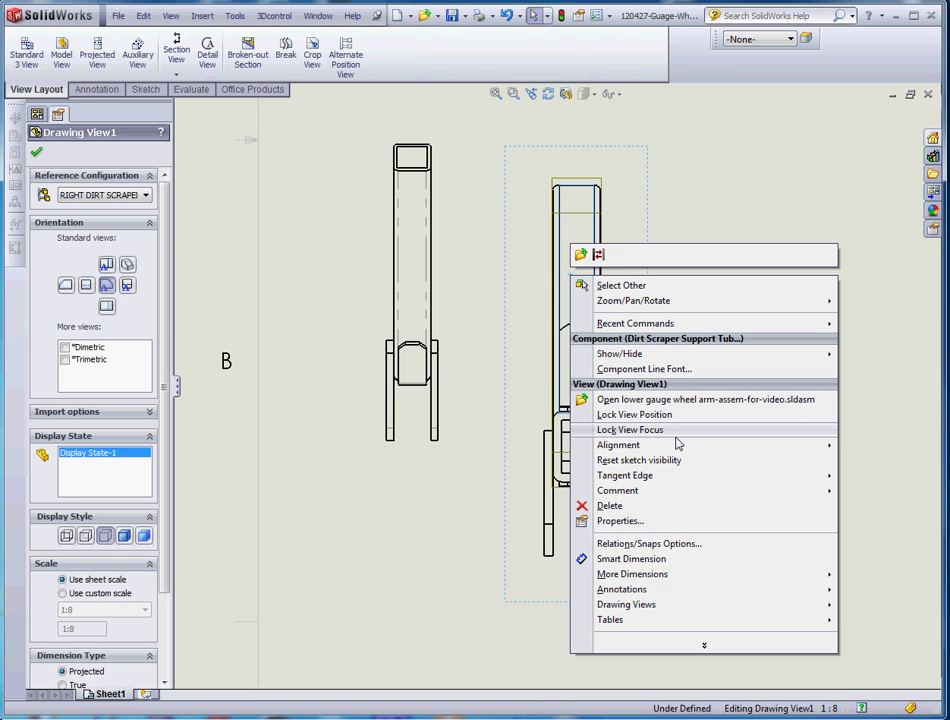
mouse_move(672, 480)
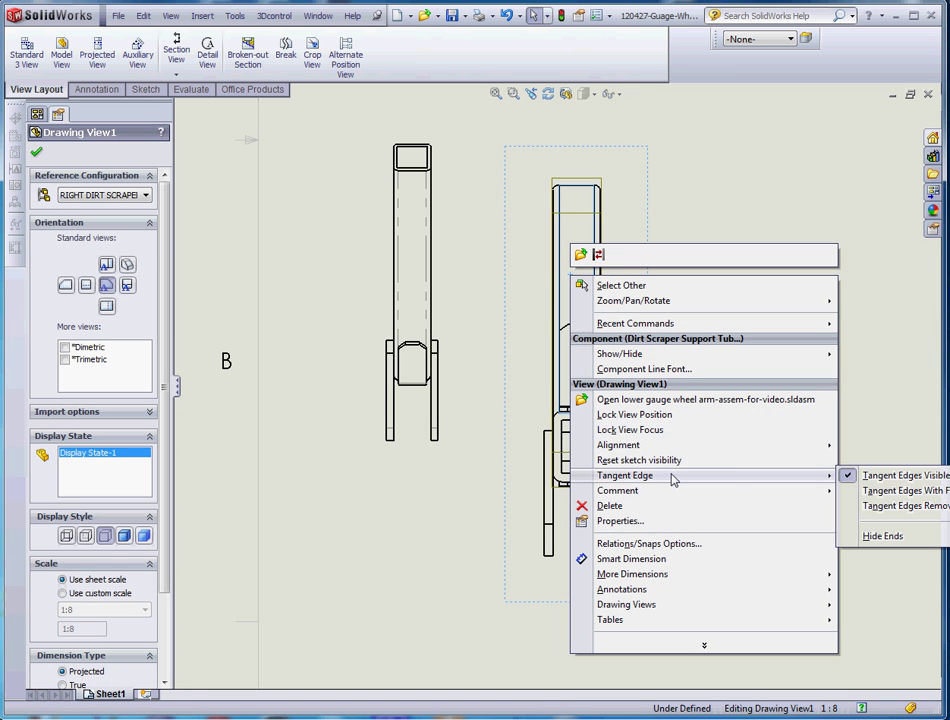
click(908, 497)
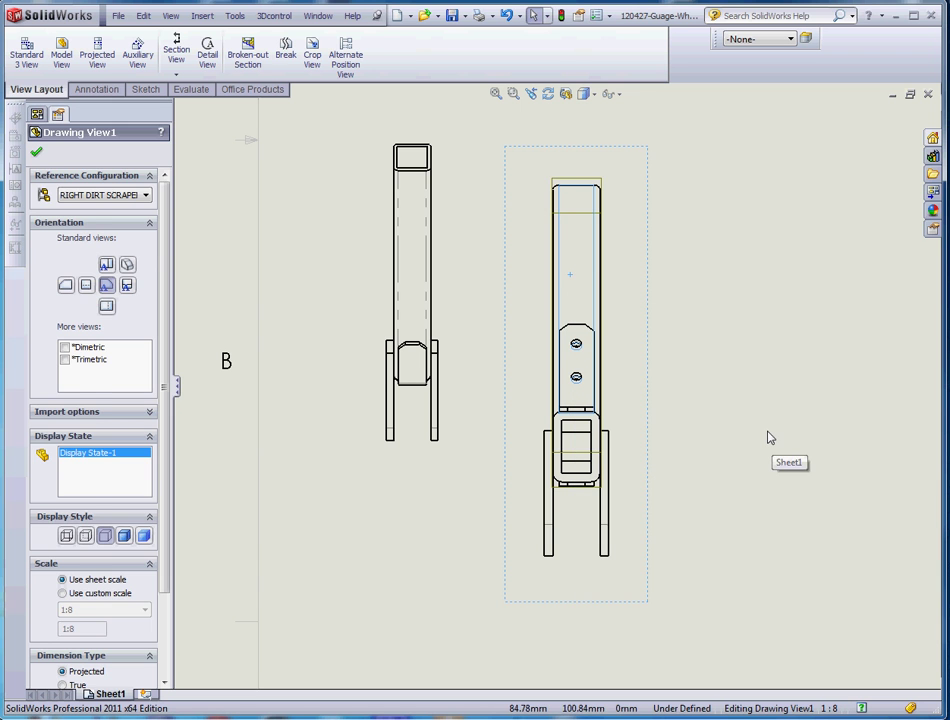
click(715, 415)
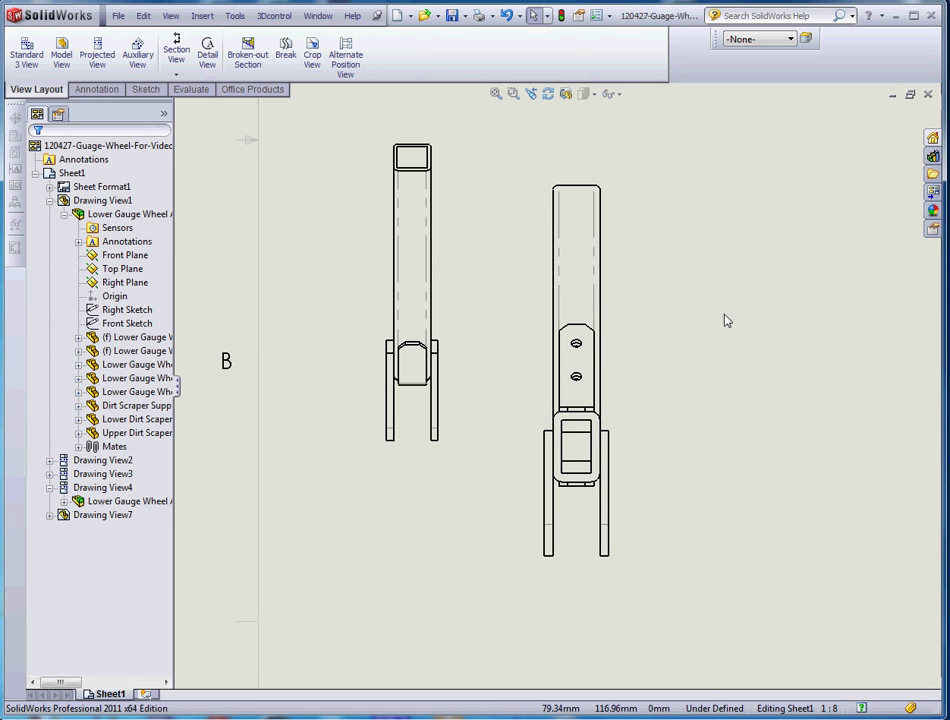
Set the inserted left view of the gauge wheel arm to use the sheet scale.
scroll(615, 337, up, 1)
scroll(583, 278, down, 2)
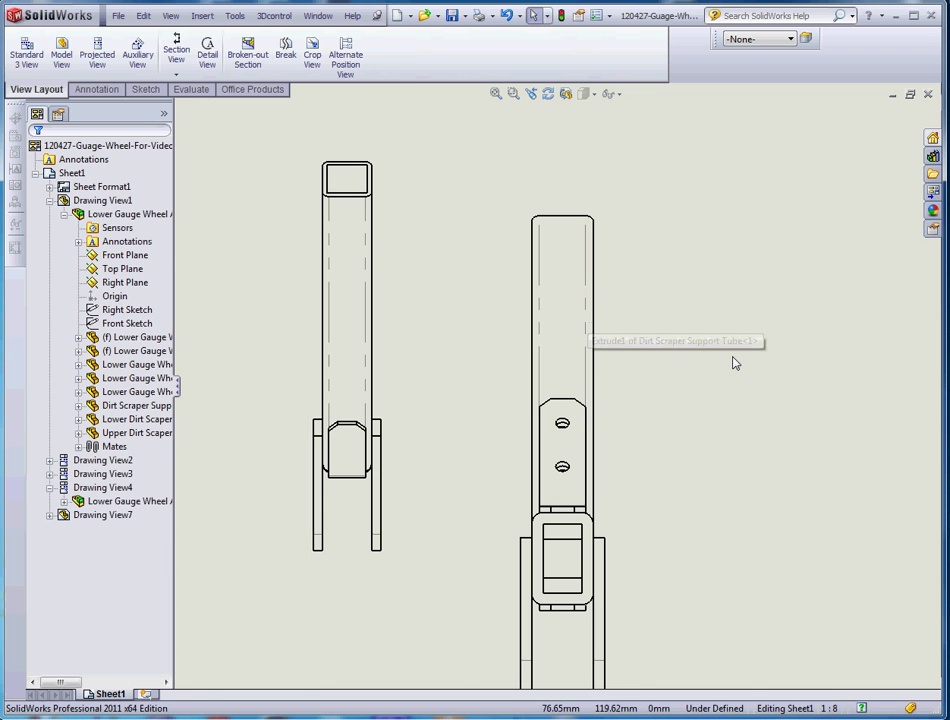
scroll(722, 363, up, 3)
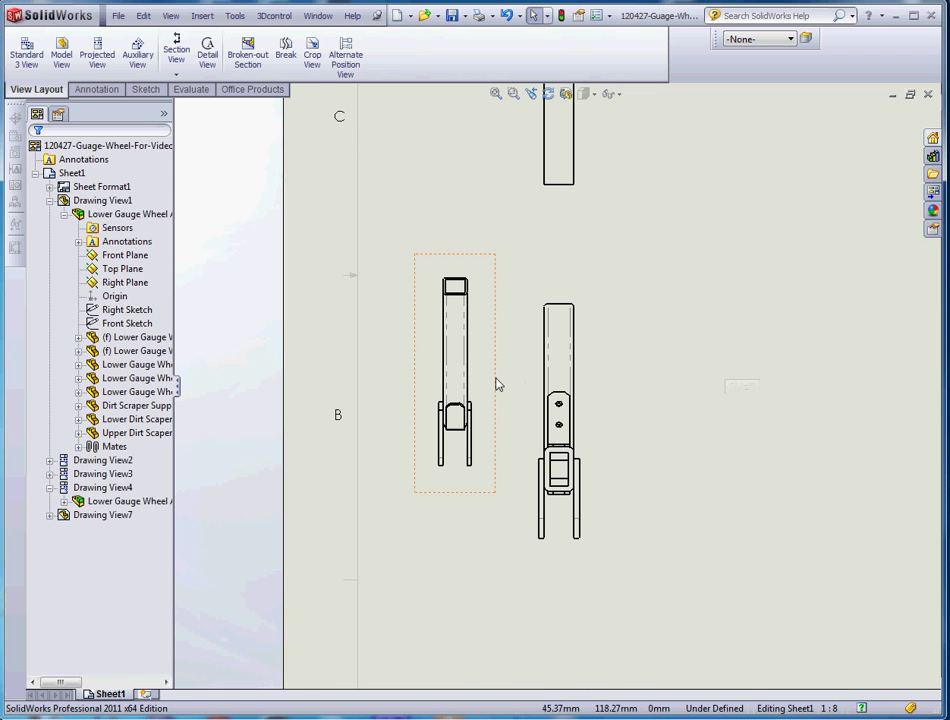
scroll(471, 384, up, 2)
scroll(547, 375, down, 2)
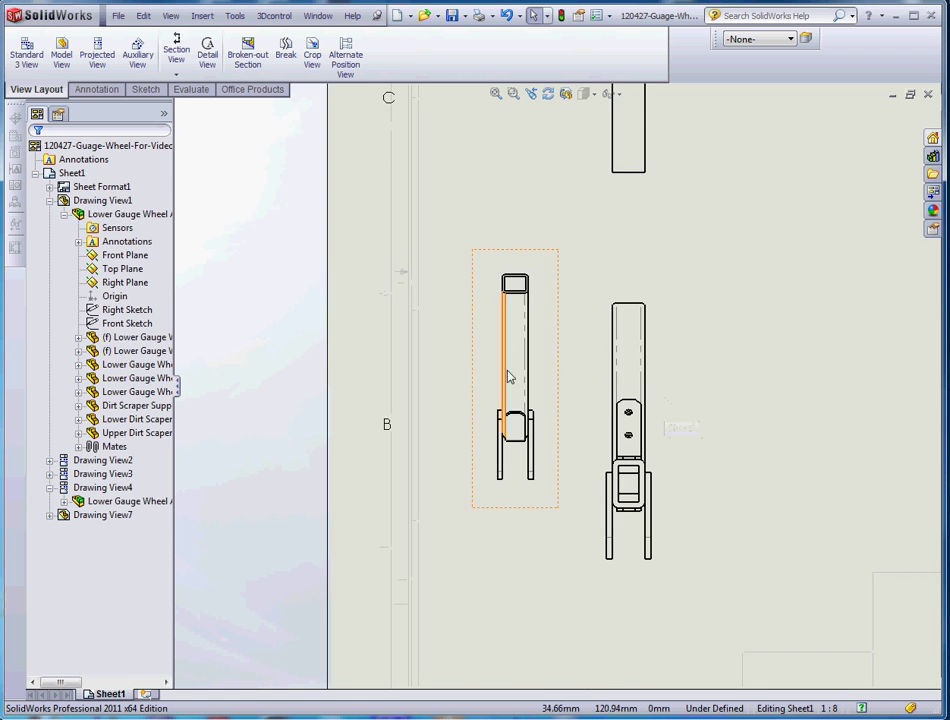
click(557, 368)
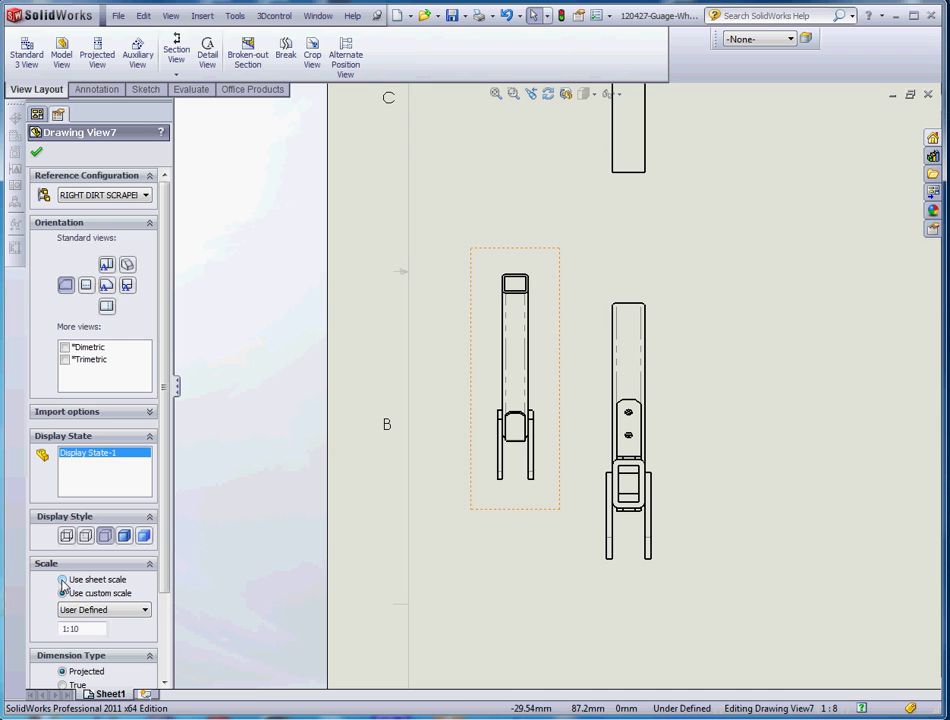
click(62, 580)
click(700, 538)
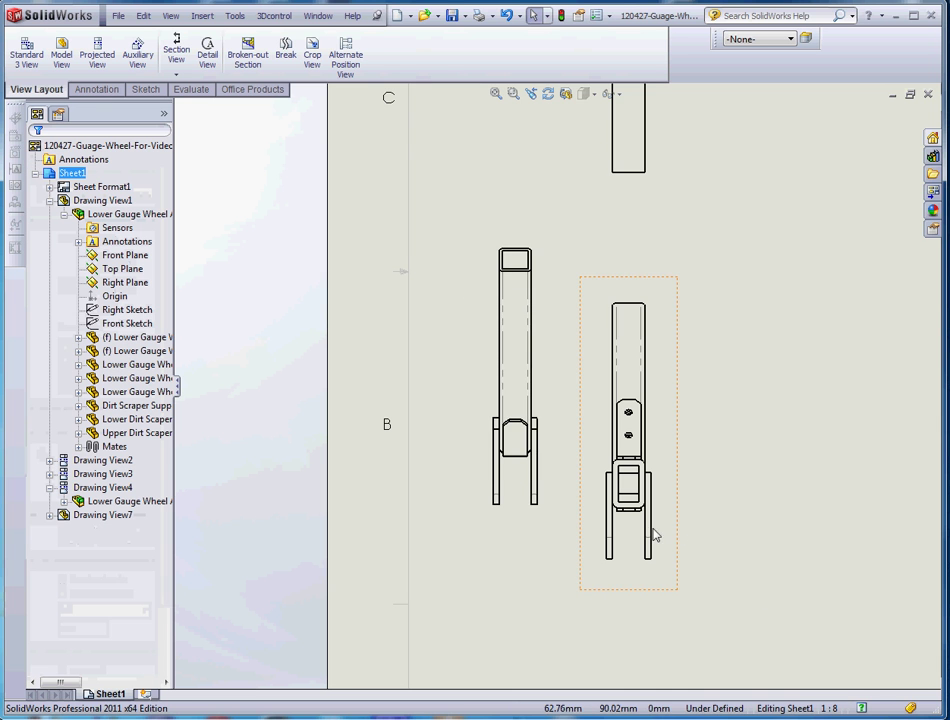
Reposition the left view slightly, and move the lower end view further away from it.
scroll(628, 426, up, 3)
scroll(628, 346, down, 3)
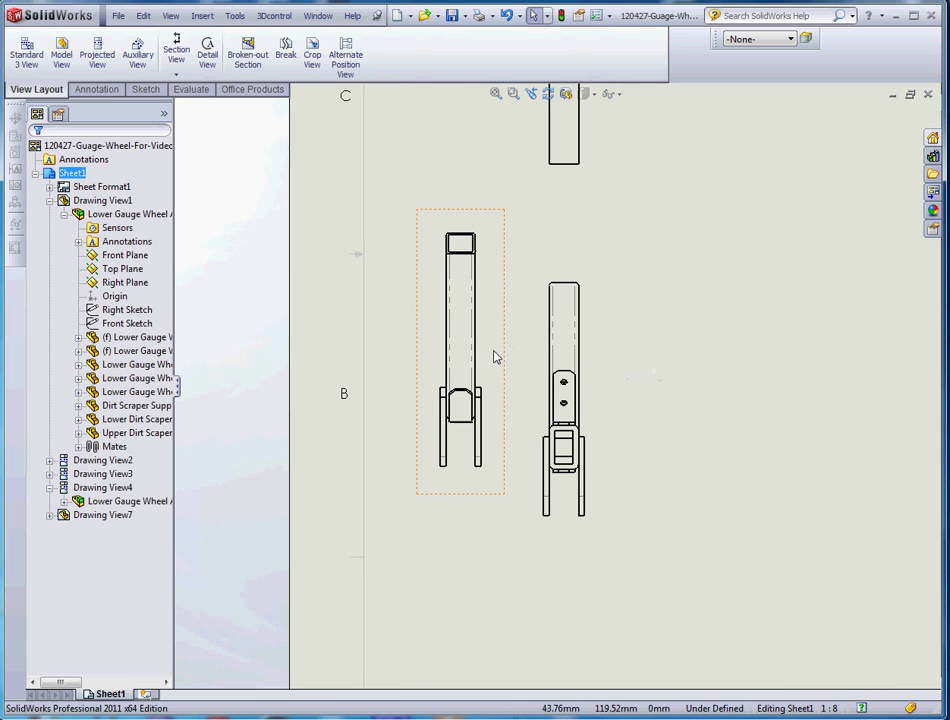
mouse_move(503, 360)
mouse_down()
mouse_move(488, 407)
mouse_move(486, 361)
mouse_move(500, 386)
mouse_move(500, 314)
mouse_move(479, 410)
mouse_move(490, 307)
mouse_move(512, 342)
mouse_up()
scroll(740, 469, up, 4)
scroll(601, 428, down, 3)
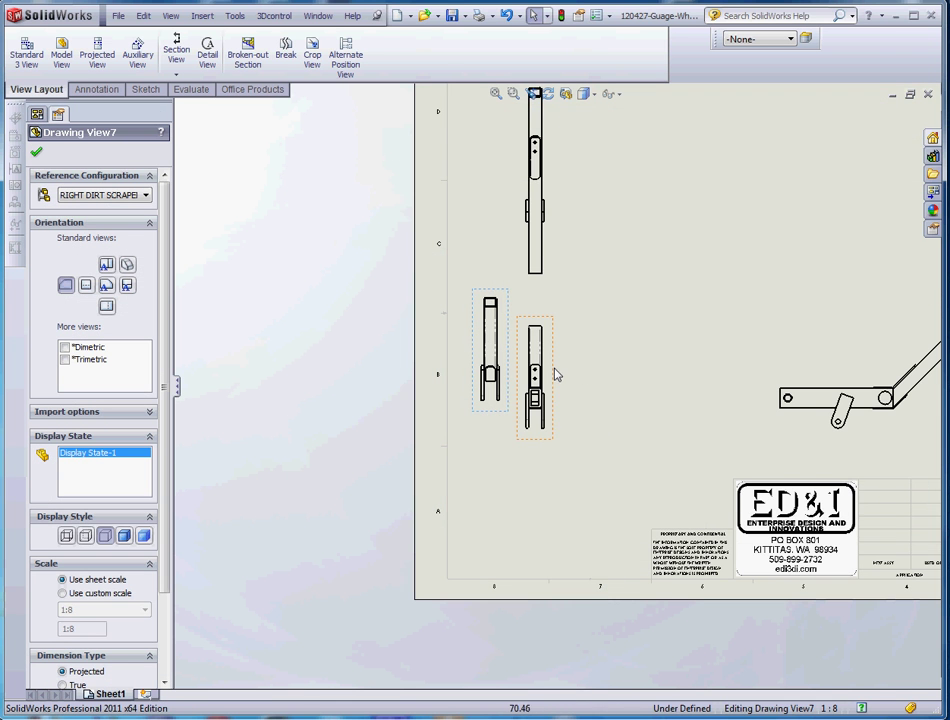
mouse_move(556, 375)
mouse_down()
mouse_move(597, 393)
mouse_move(604, 373)
mouse_move(602, 386)
mouse_up()
scroll(610, 408, up, 2)
scroll(590, 390, down, 3)
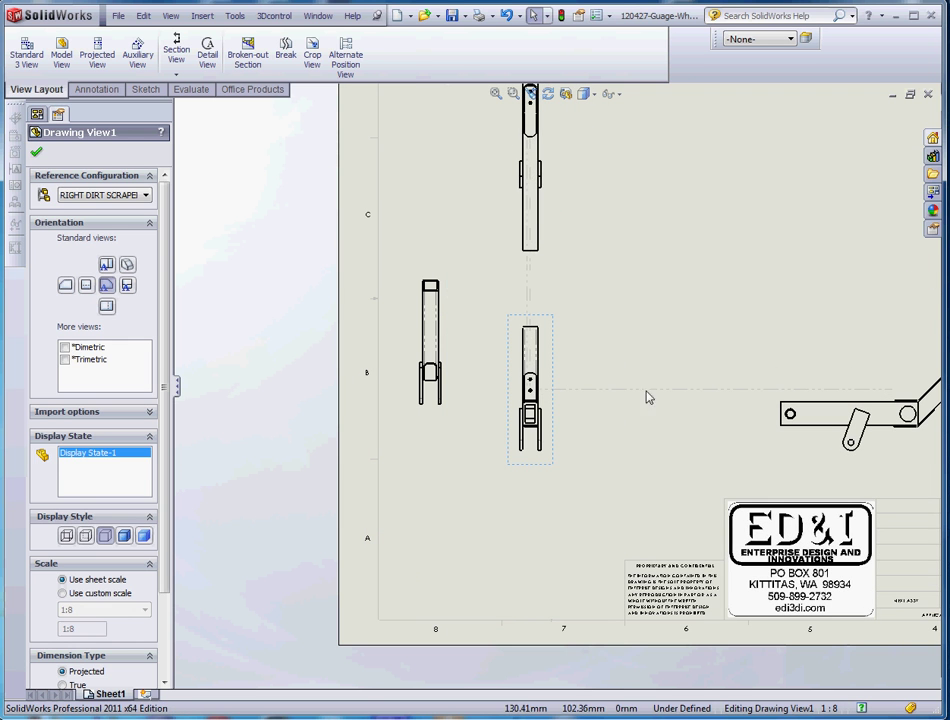
Fine-tune the position of the lower end view, and move its projected side view farther away along their shared alignment.
mouse_move(557, 433)
mouse_down()
mouse_move(560, 420)
mouse_move(556, 429)
mouse_up()
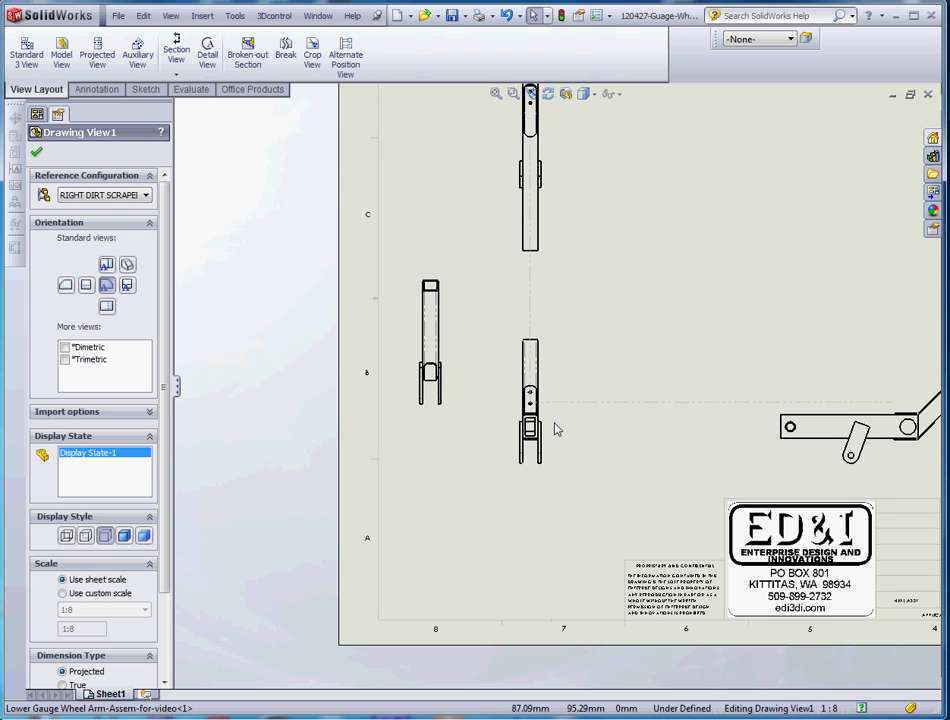
drag(556, 429, 558, 432)
scroll(608, 425, up, 3)
scroll(615, 390, down, 2)
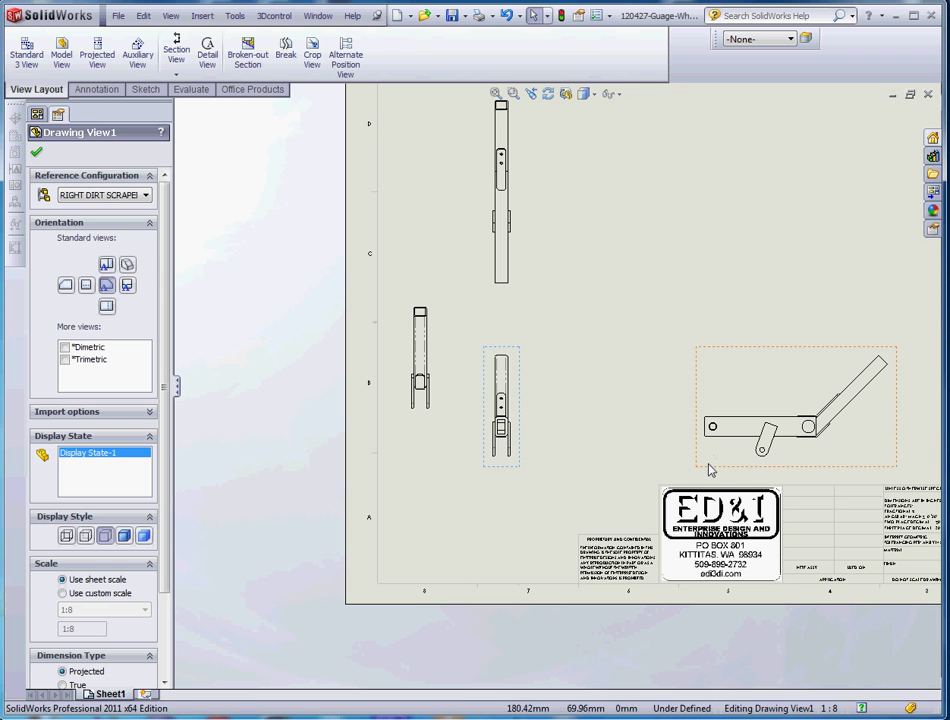
mouse_move(716, 474)
mouse_down()
mouse_move(768, 470)
mouse_move(668, 470)
mouse_move(699, 470)
mouse_up()
mouse_move(517, 432)
mouse_down()
mouse_move(503, 418)
mouse_move(532, 428)
mouse_up()
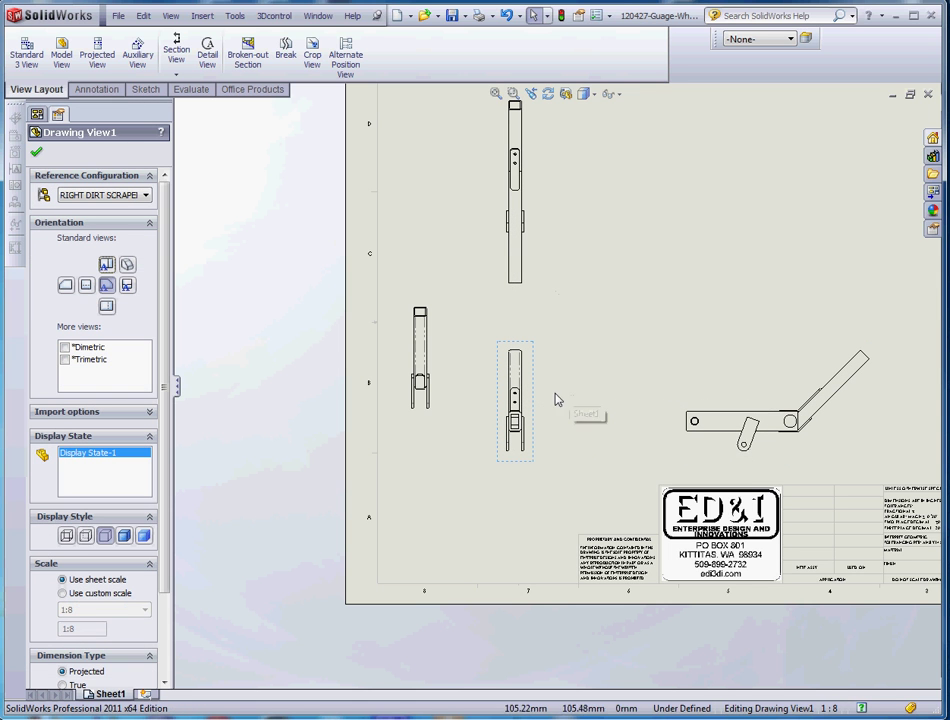
mouse_move(683, 464)
mouse_down()
mouse_move(664, 471)
mouse_move(736, 473)
mouse_move(712, 473)
mouse_up()
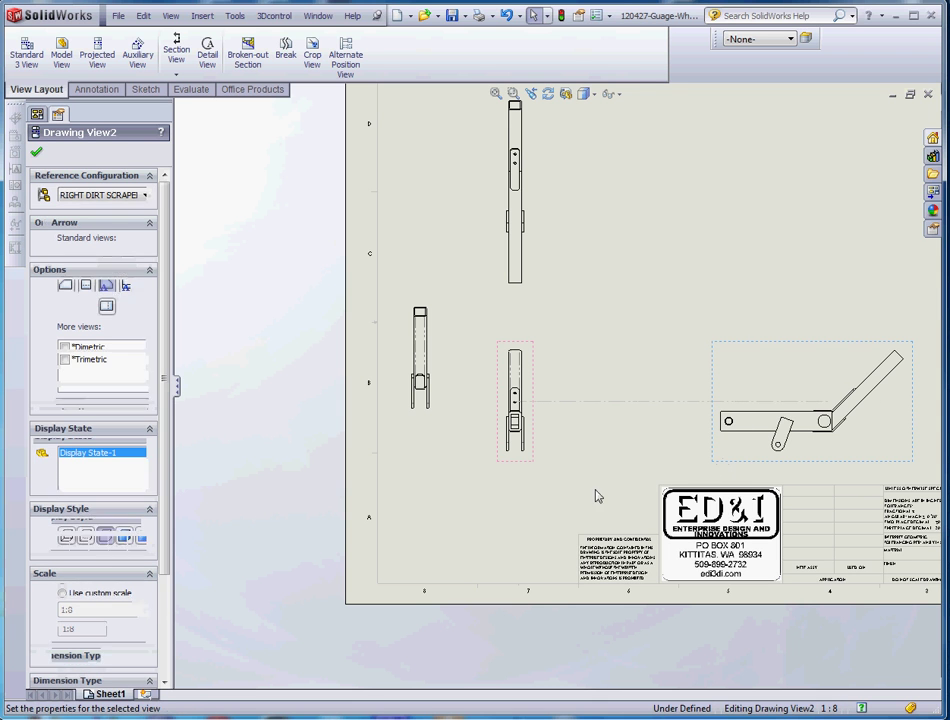
Move the left view down and align it horizontally by origin with the lower end view, checking the alignment by moving it.
mouse_move(441, 423)
mouse_down()
mouse_move(456, 443)
mouse_move(470, 432)
mouse_move(443, 416)
mouse_move(455, 431)
mouse_move(440, 445)
mouse_up()
click(473, 494)
right_click(446, 391)
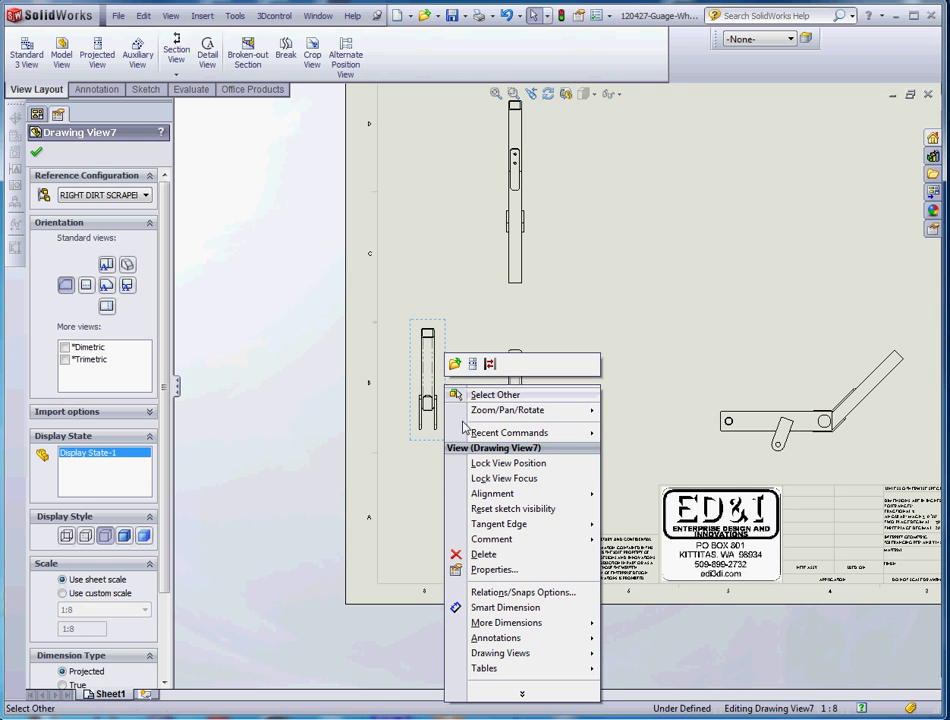
mouse_move(478, 494)
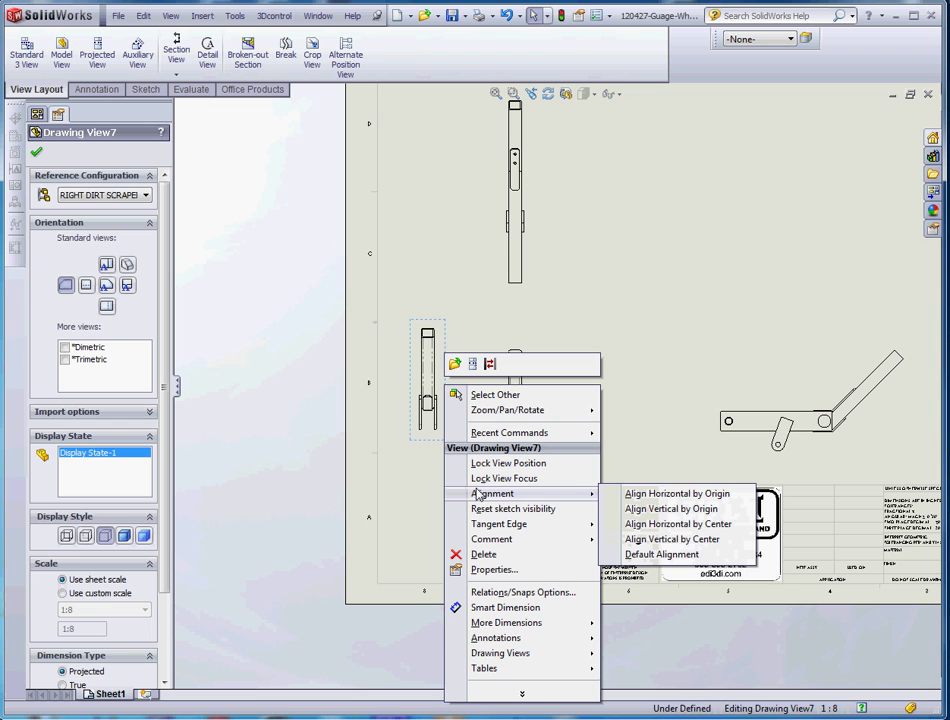
click(686, 494)
click(428, 400)
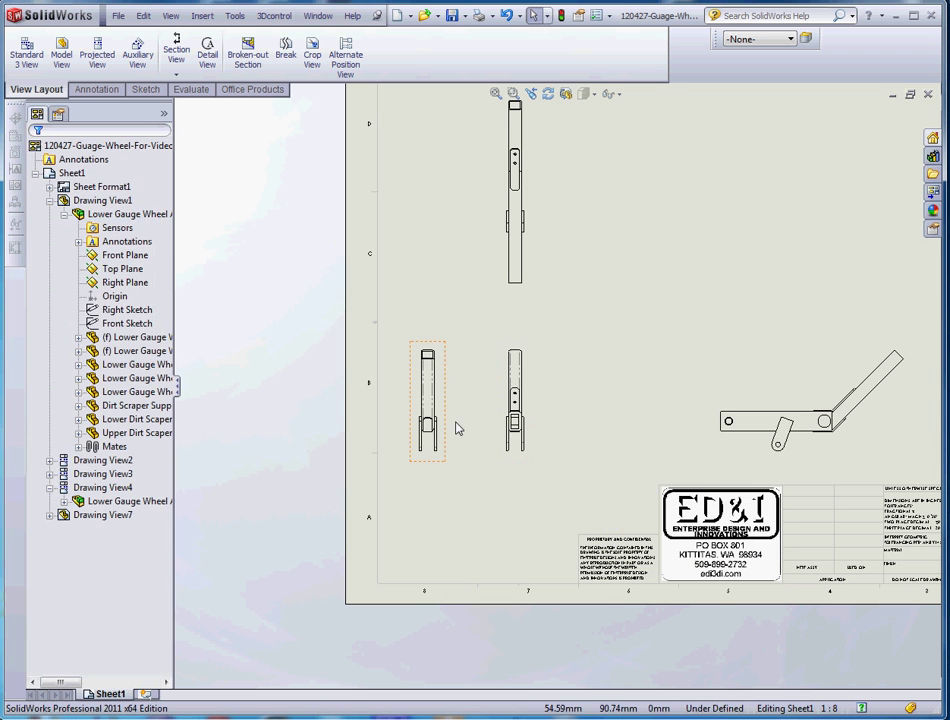
mouse_move(443, 426)
mouse_down()
mouse_move(345, 420)
mouse_move(462, 416)
mouse_move(338, 420)
mouse_move(452, 411)
mouse_move(441, 420)
mouse_up()
click(560, 490)
Break the left view's alignment with the lower end view and move it freely upward on the sheet.
scroll(465, 430, down, 5)
scroll(510, 435, up, 4)
scroll(534, 358, down, 4)
click(510, 368)
right_click(509, 368)
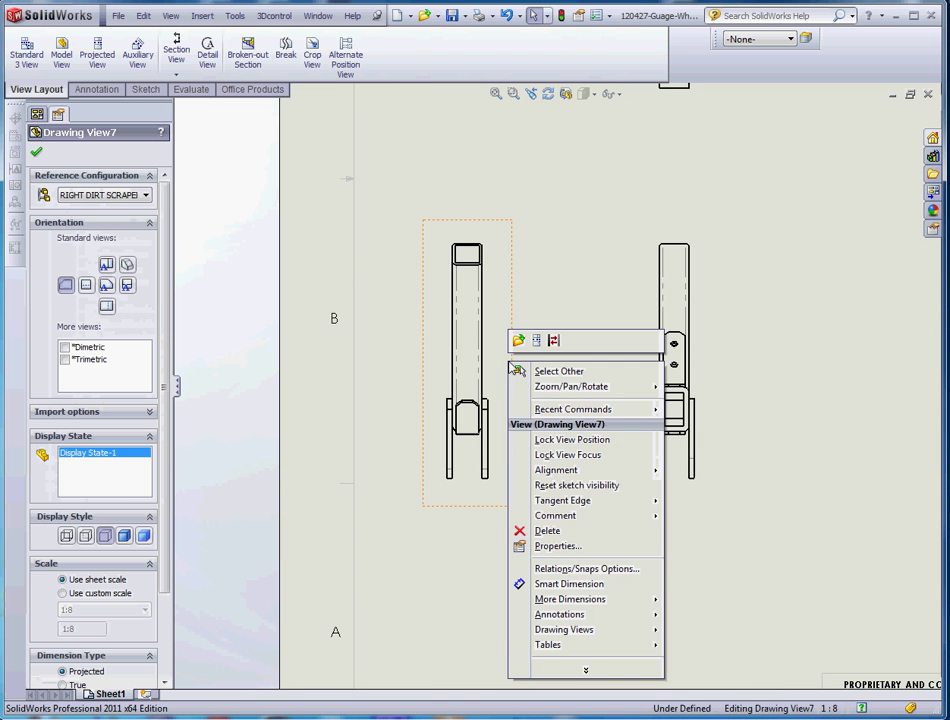
mouse_move(547, 470)
click(732, 470)
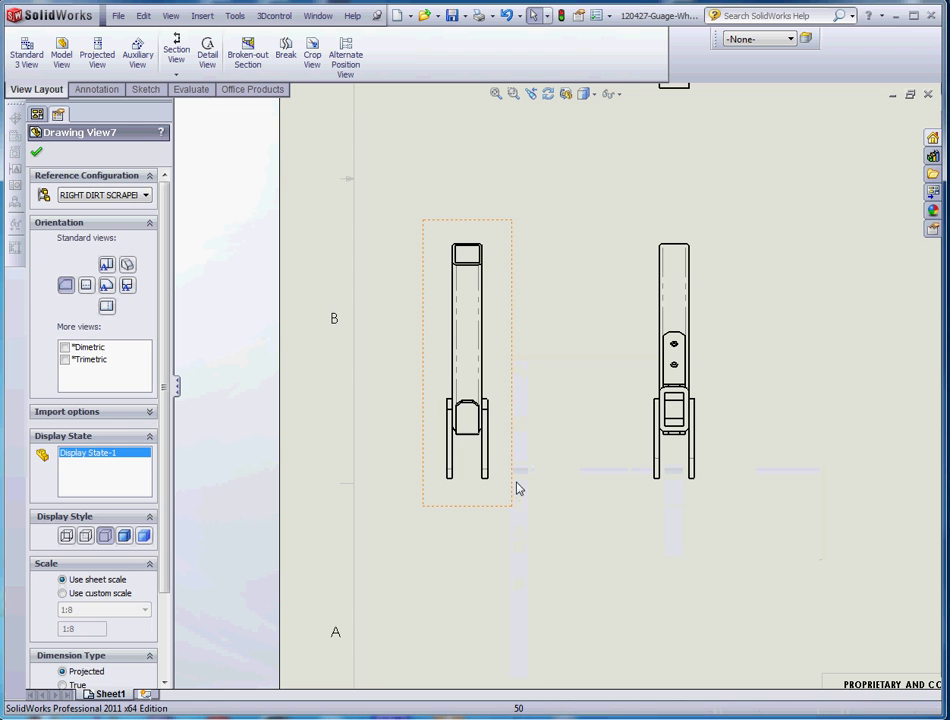
drag(515, 479, 494, 331)
Delete the inserted left view from the drawing sheet.
click(509, 331)
click(500, 332)
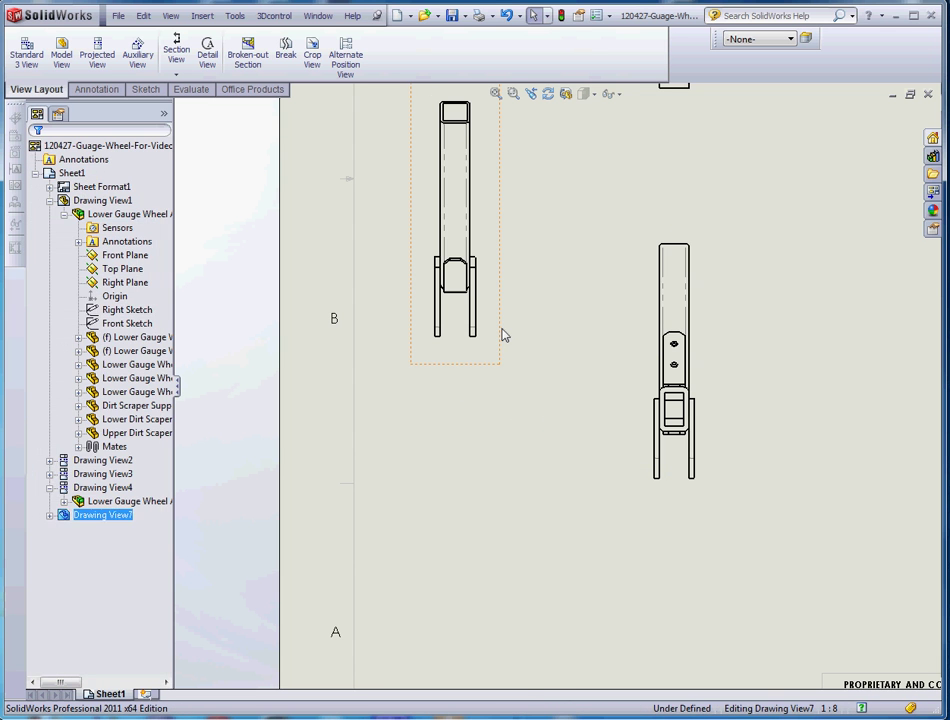
key(Delete)
key(Return)
Project an isometric view diagonally from the upper view and place it in the open area between that view and the side view.
scroll(496, 456, down, 5)
scroll(640, 360, up, 3)
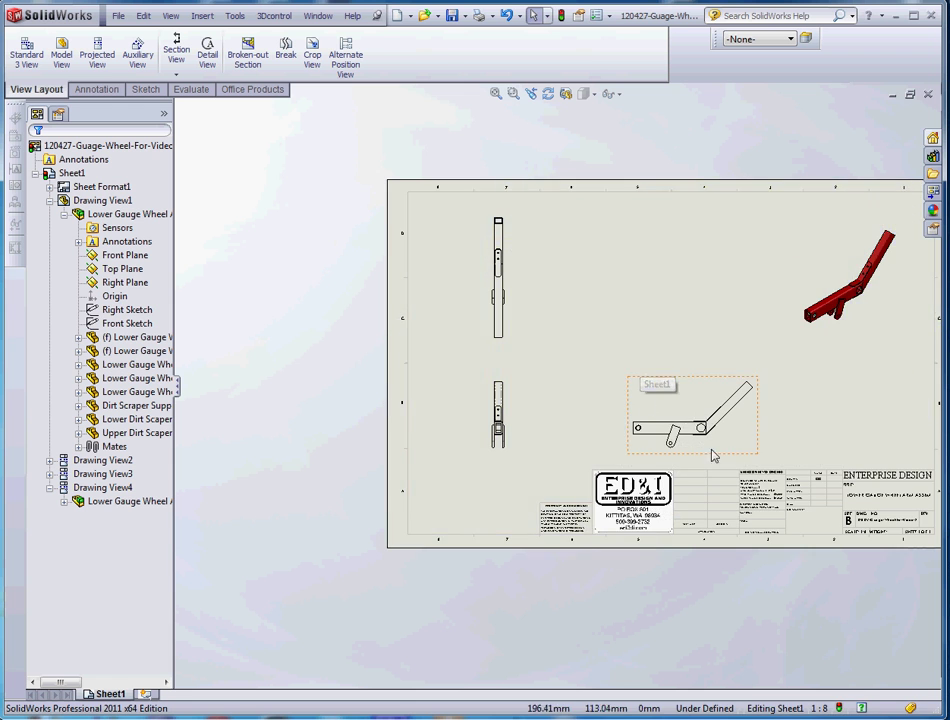
scroll(690, 410, down, 3)
scroll(680, 405, up, 3)
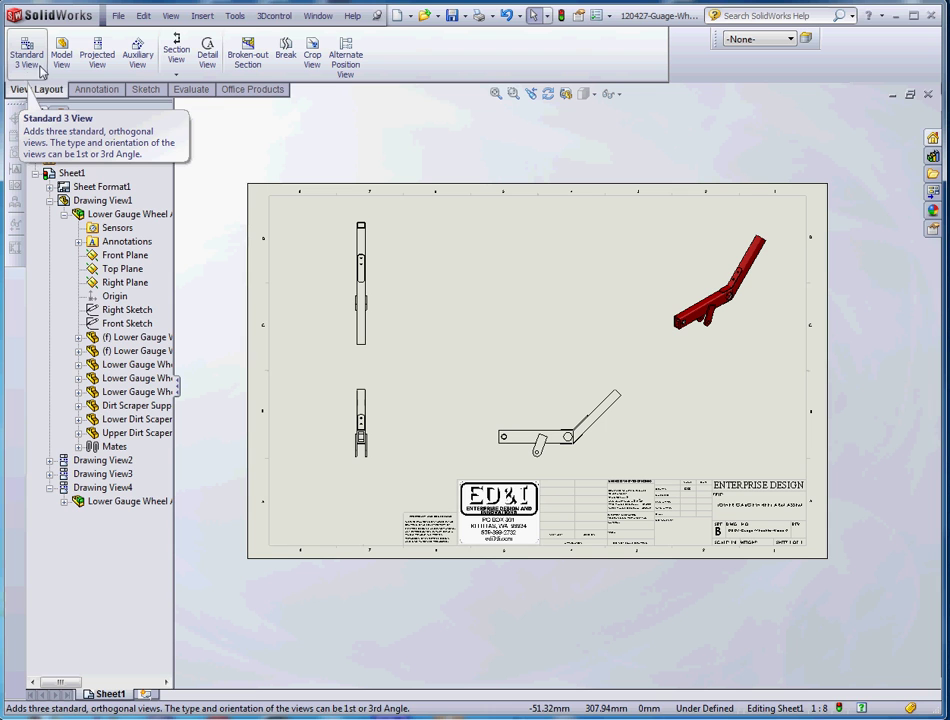
click(98, 55)
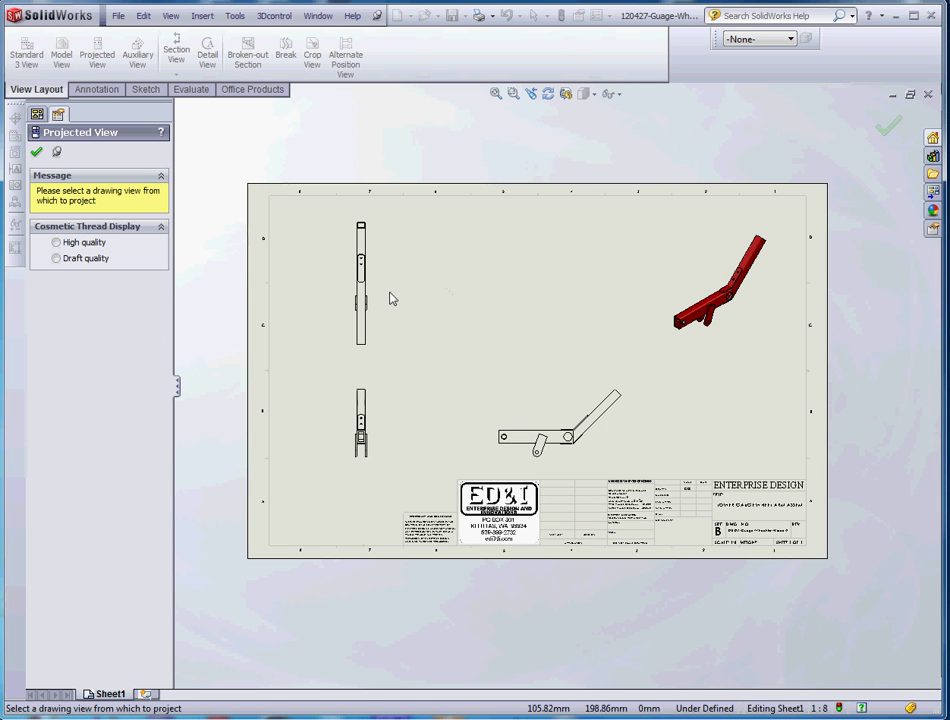
scroll(378, 297, down, 5)
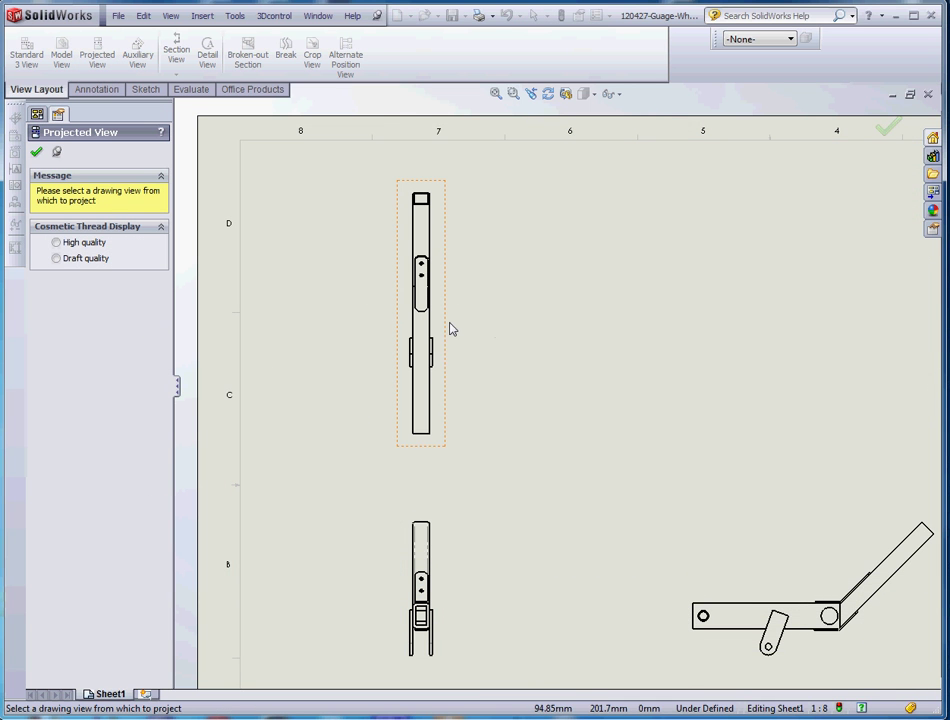
scroll(450, 329, up, 3)
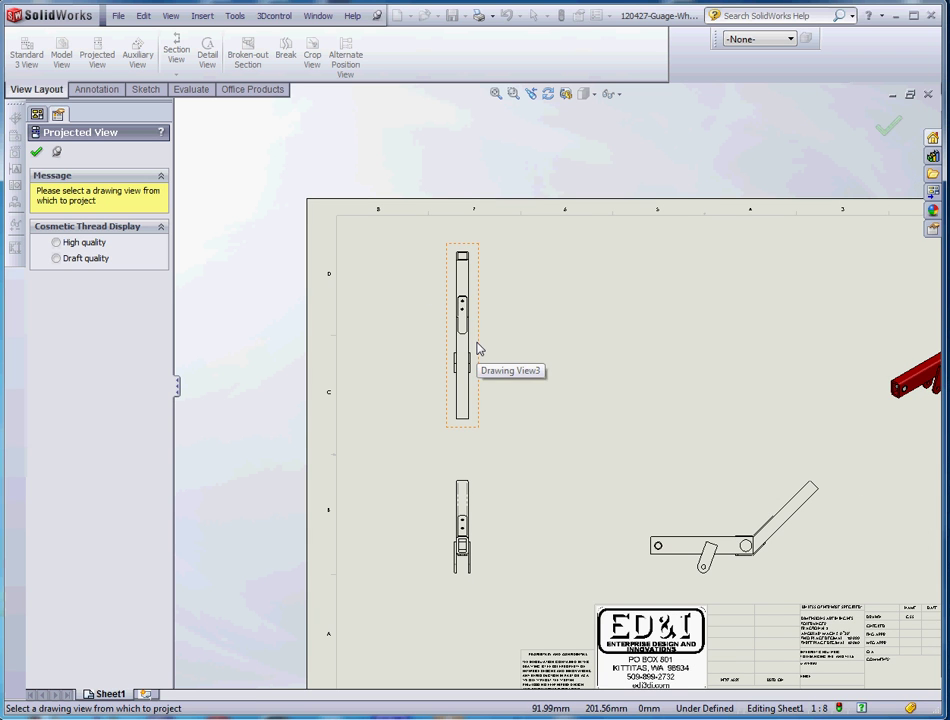
click(477, 348)
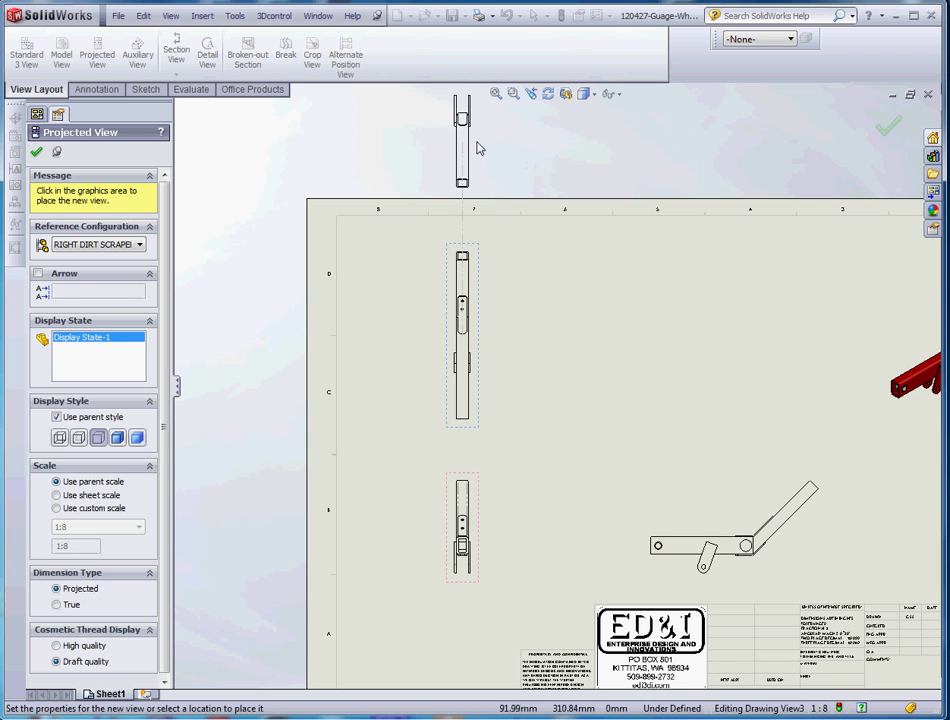
key(z)
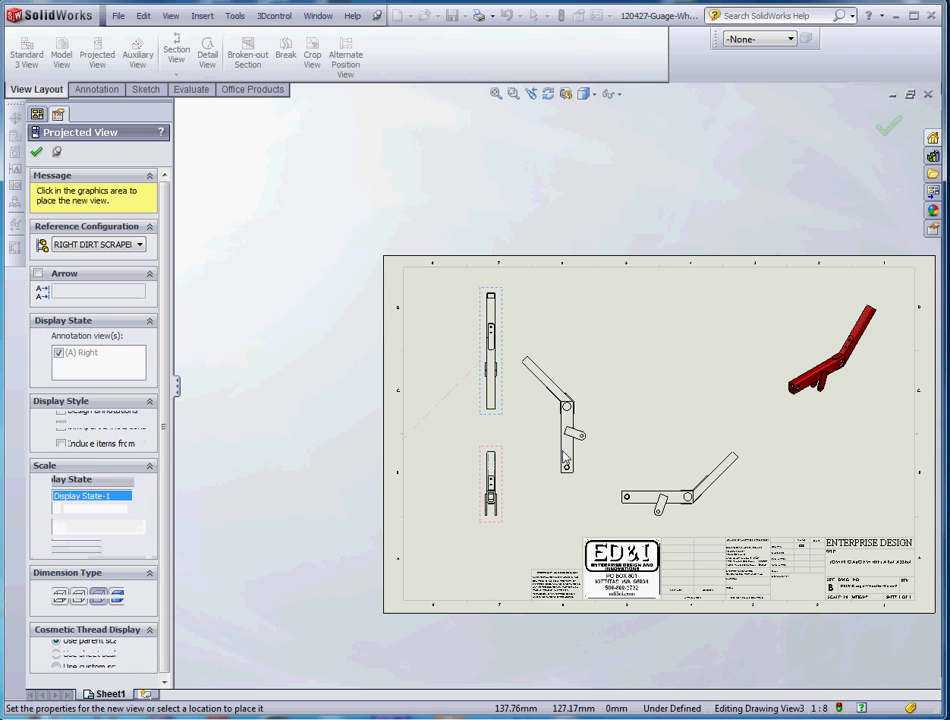
scroll(565, 467, down, 3)
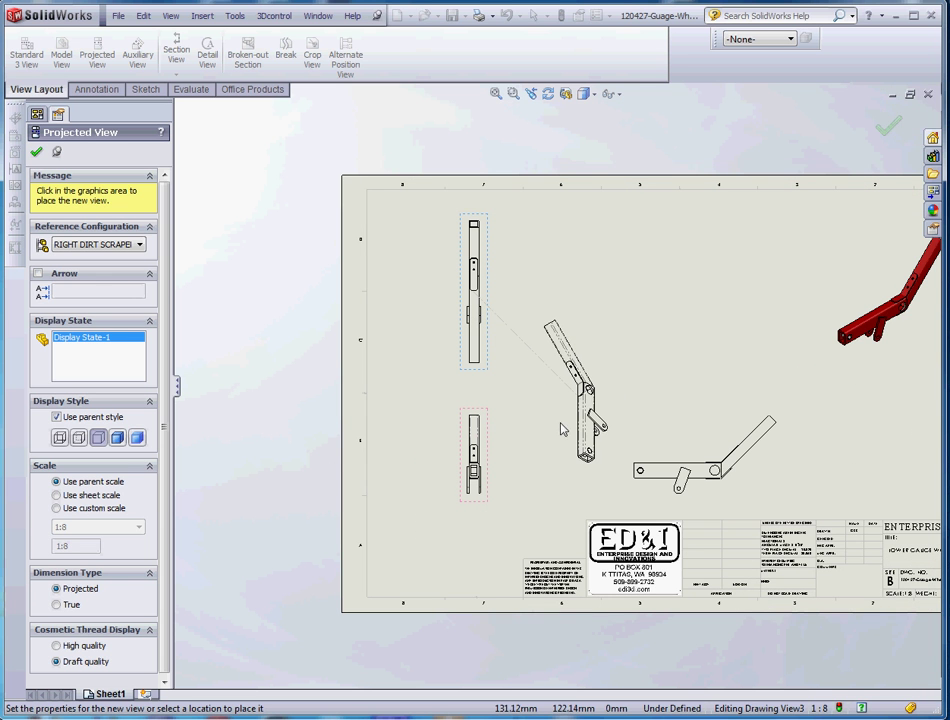
scroll(602, 405, down, 5)
click(602, 408)
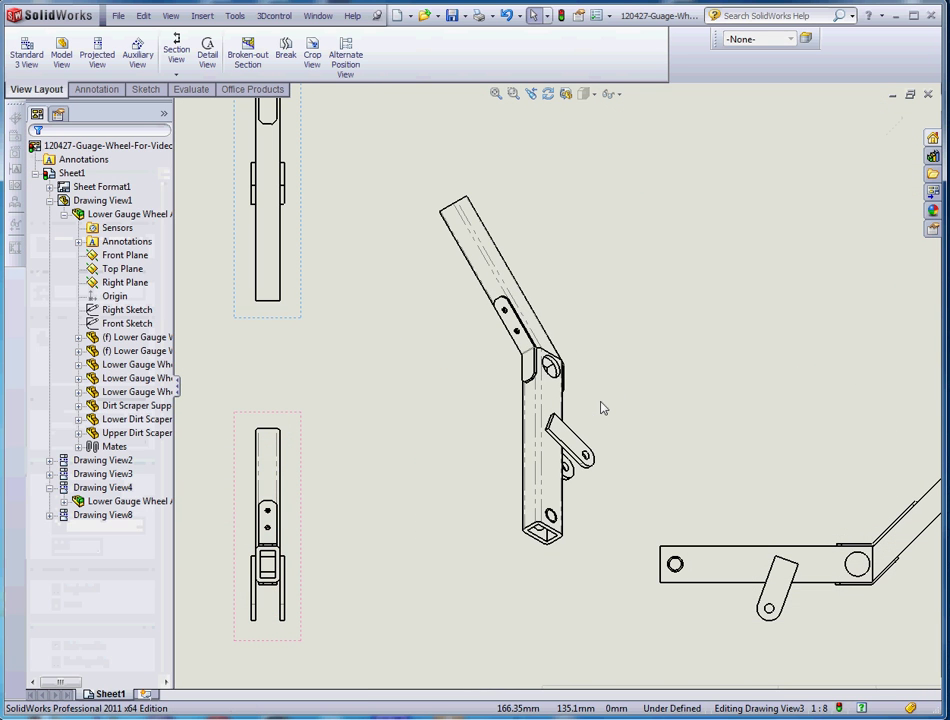
Delete the projected isometric view from the middle of the drawing sheet.
click(615, 415)
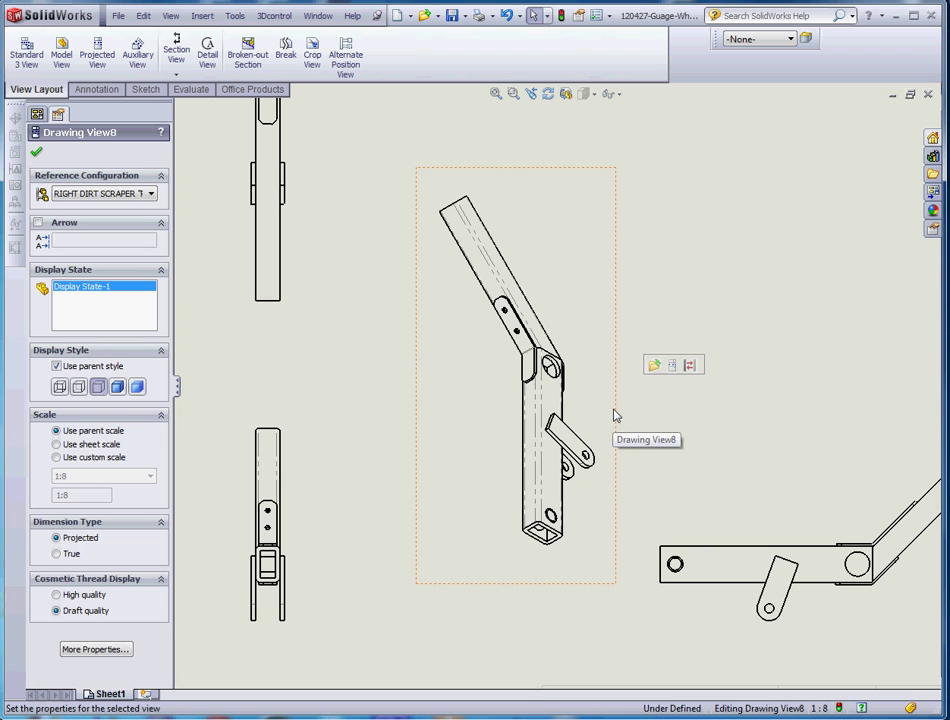
key(Delete)
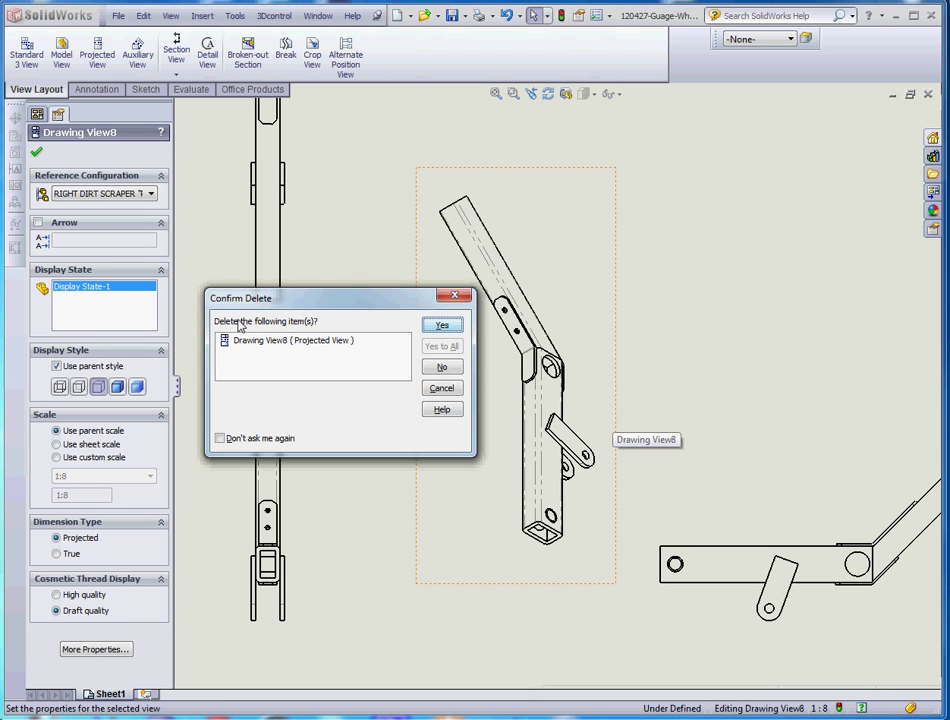
click(452, 330)
key(f)
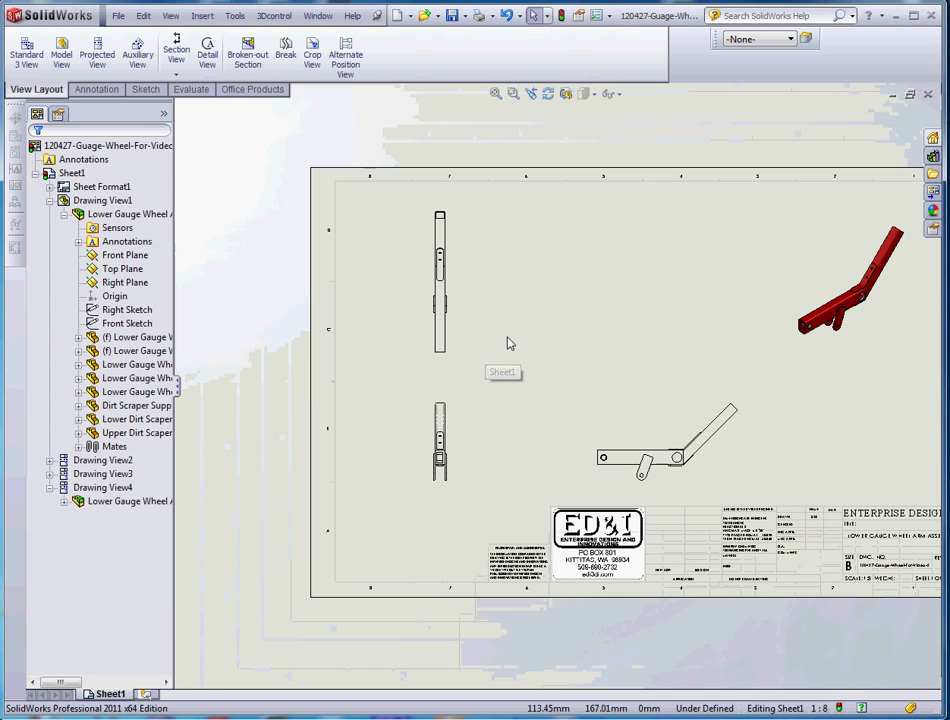
Create an auxiliary view from the sloped upper edge of the side view's angled arm and place it diagonally above that view.
scroll(655, 372, down, 2)
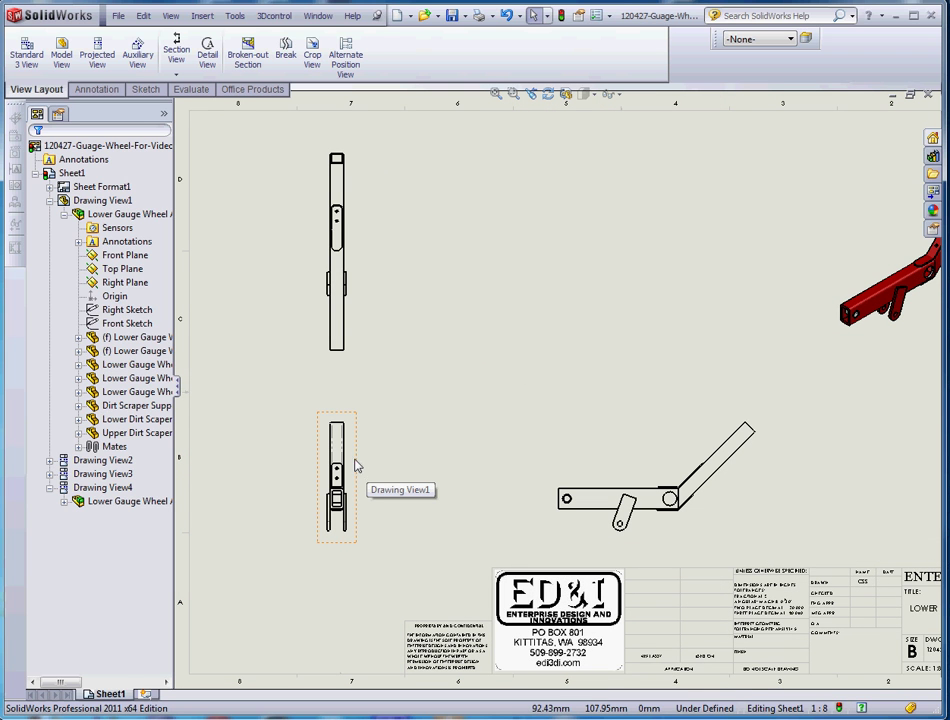
click(143, 57)
scroll(736, 481, down, 5)
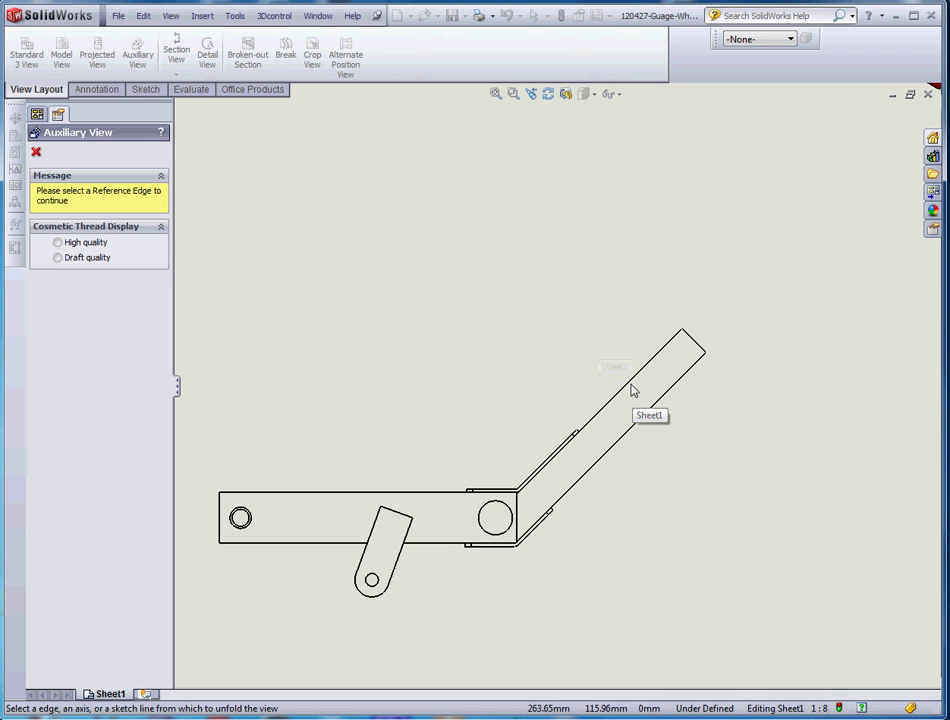
scroll(626, 388, up, 2)
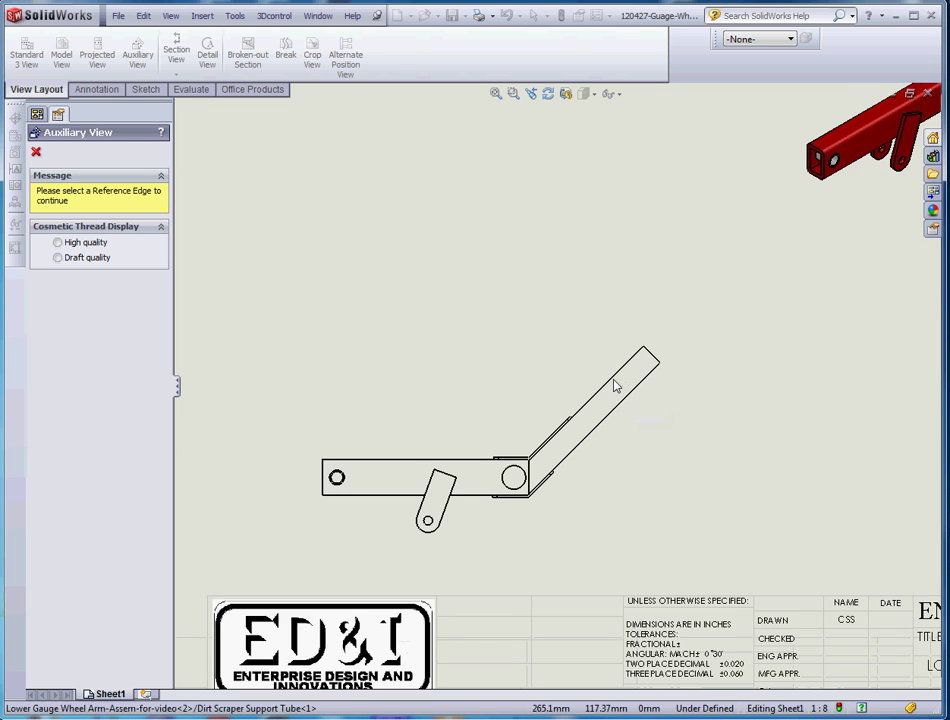
key(z)
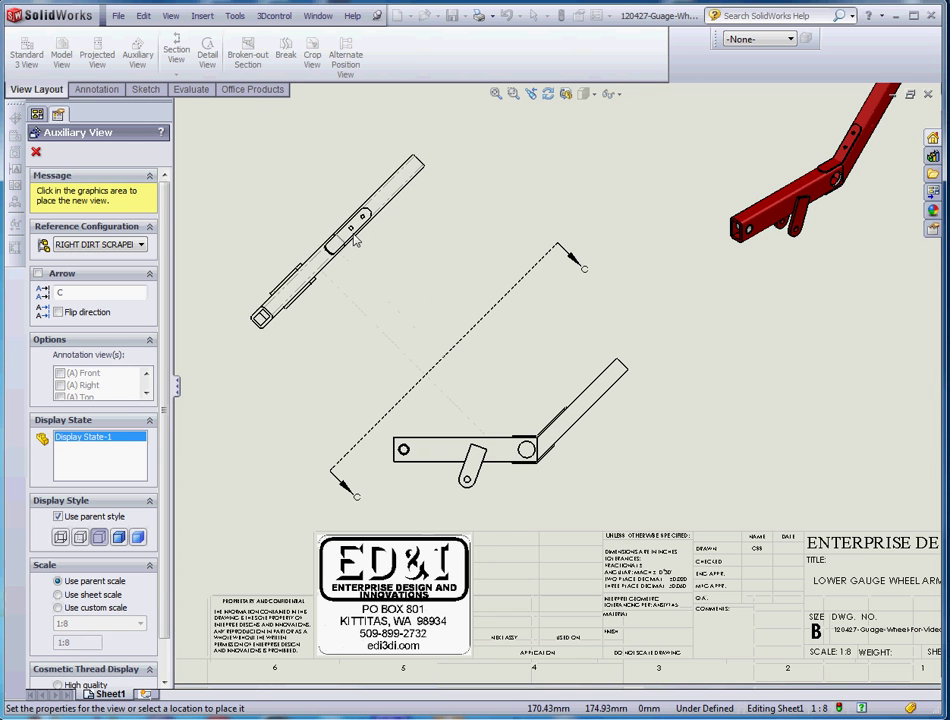
click(384, 260)
scroll(396, 275, up, 1)
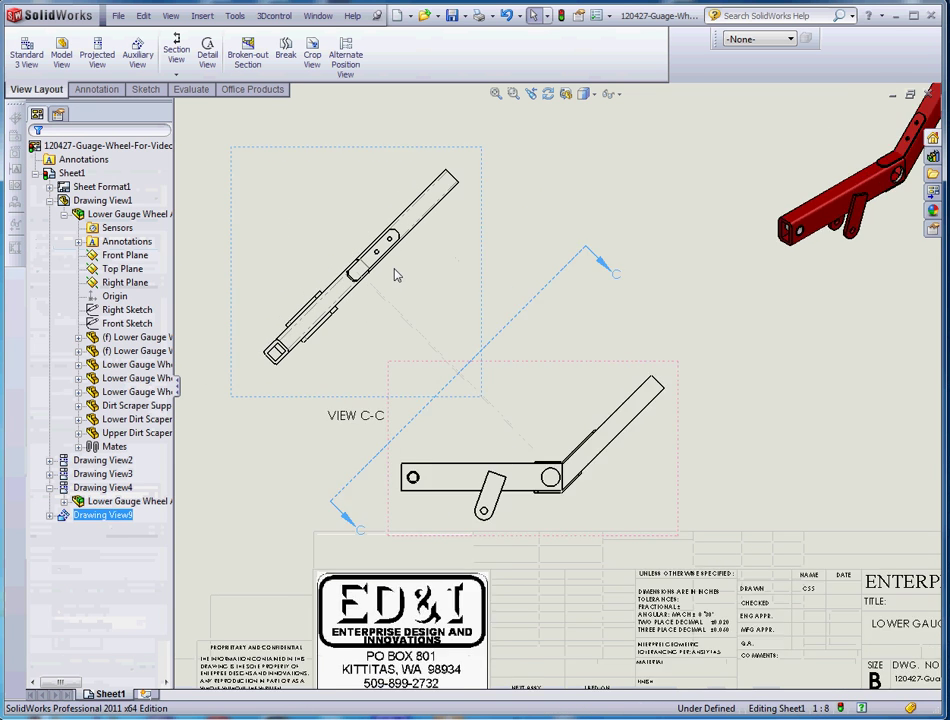
Move the VIEW C-C label up beside the auxiliary view, and shorten and reposition the view arrow line between both views.
scroll(396, 275, up, 2)
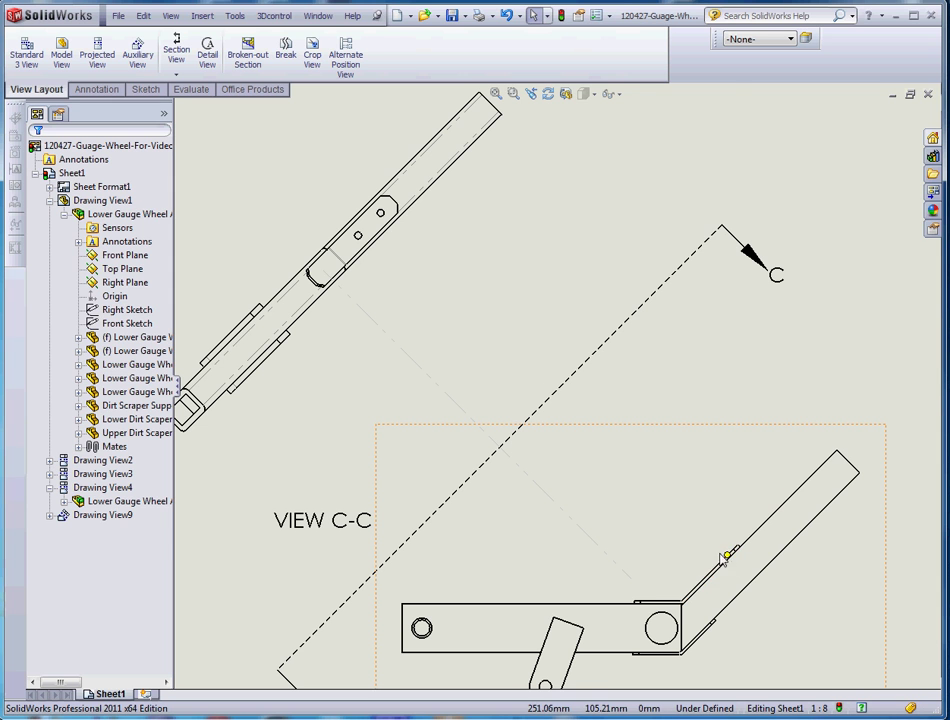
scroll(390, 235, up, 2)
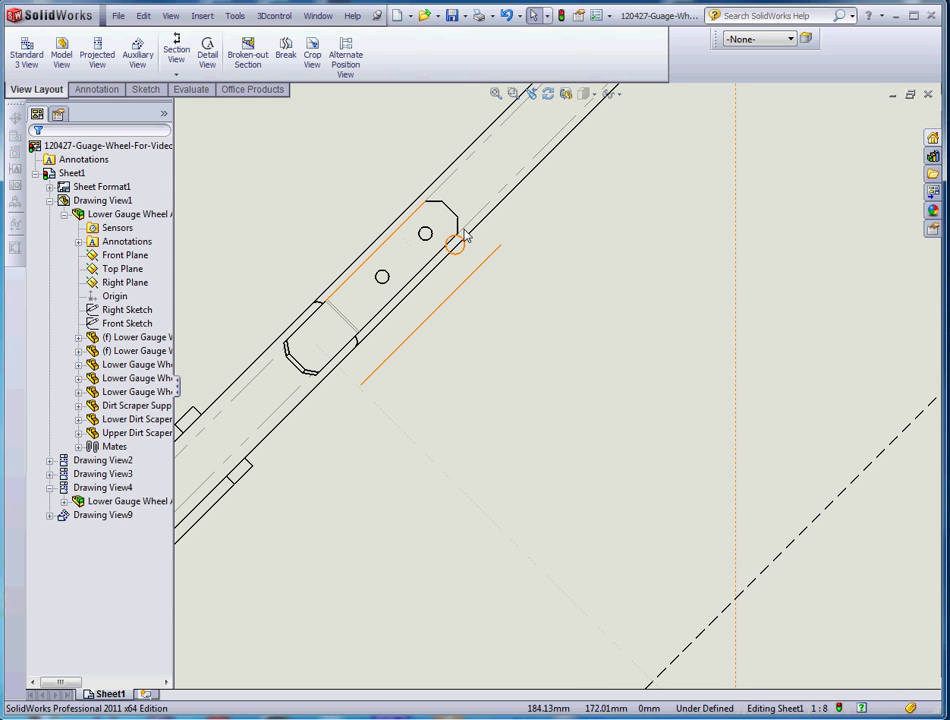
scroll(440, 238, up, 1)
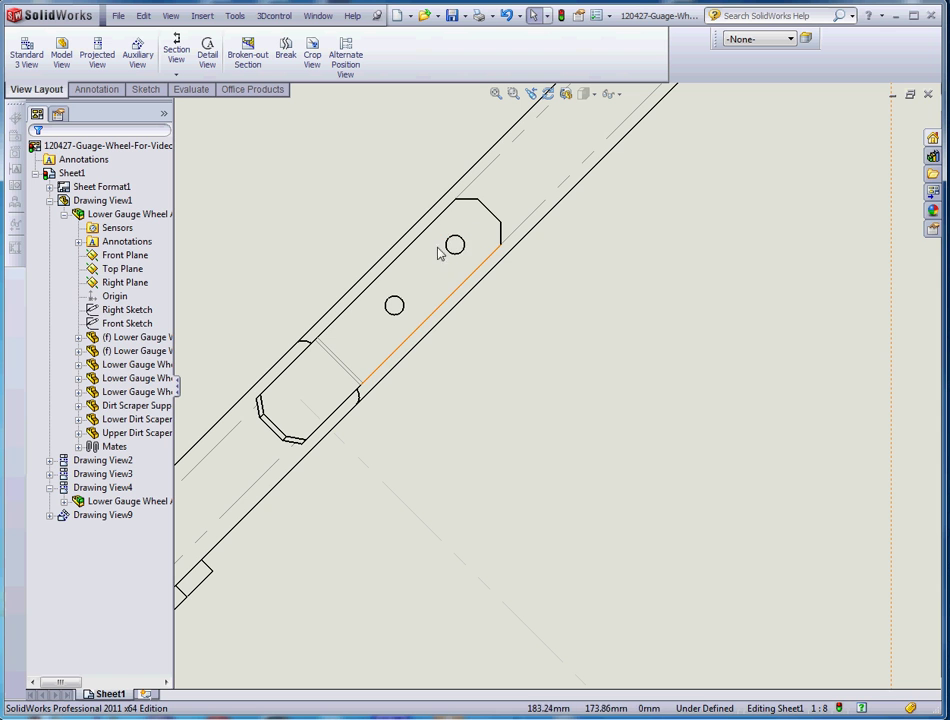
scroll(606, 418, down, 5)
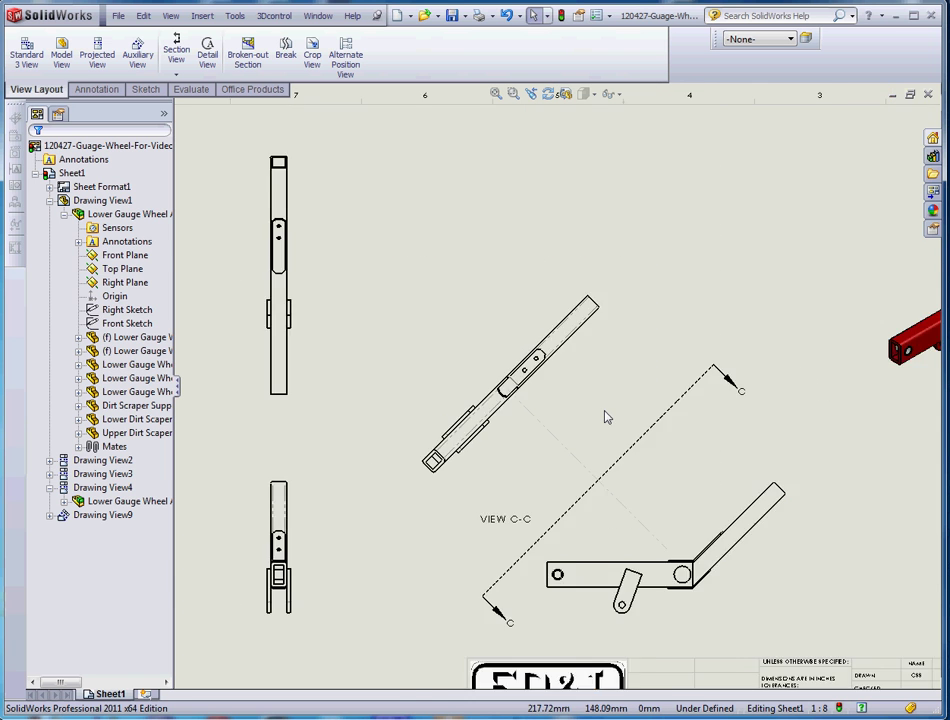
scroll(632, 463, up, 2)
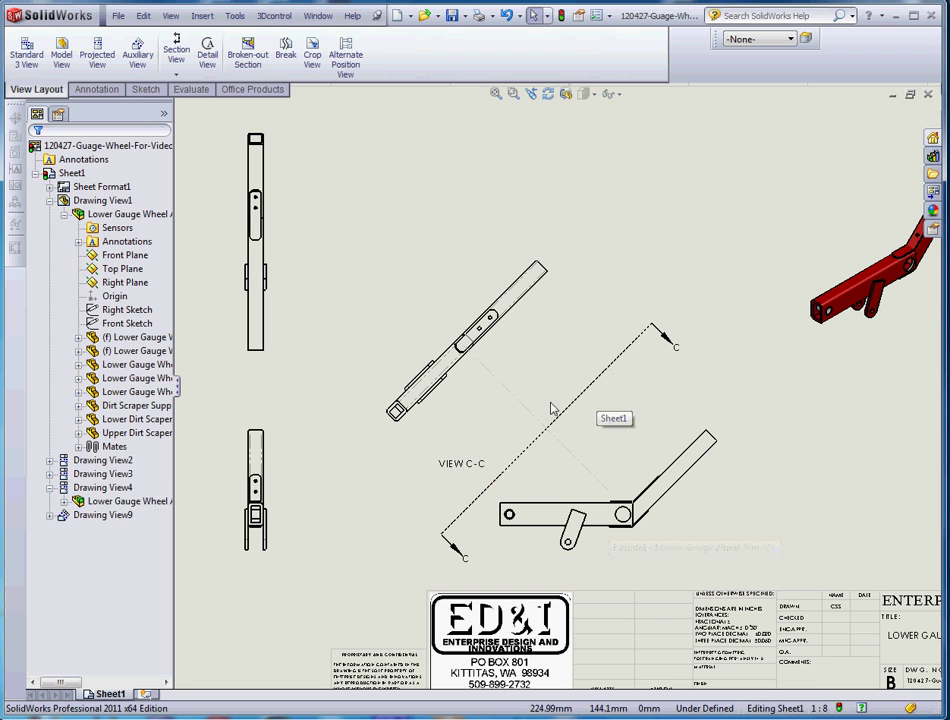
drag(455, 463, 479, 390)
drag(625, 362, 615, 333)
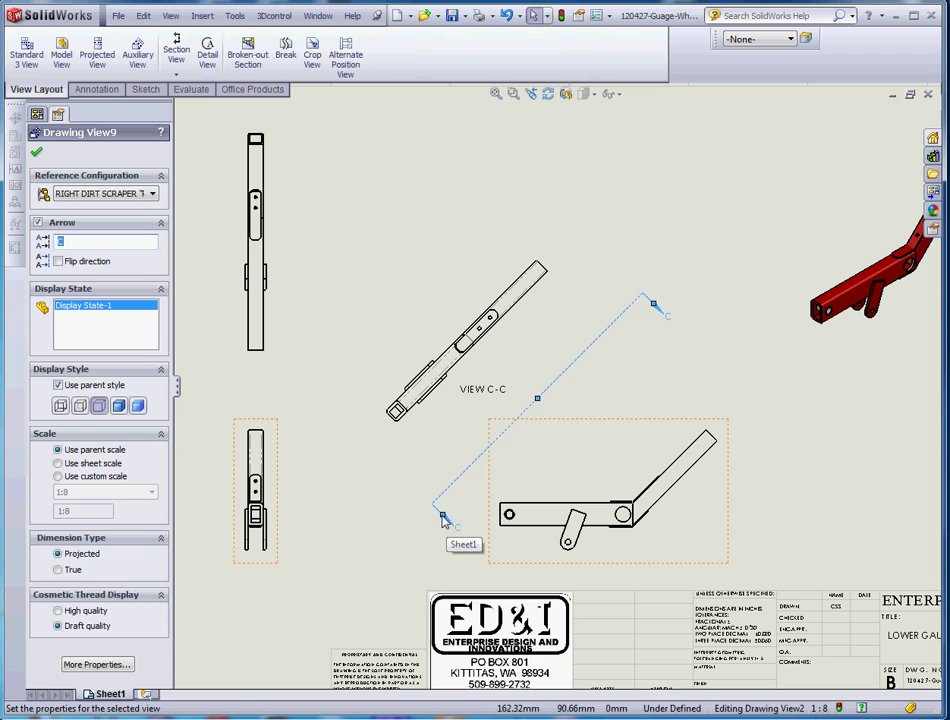
drag(443, 515, 484, 470)
drag(657, 315, 598, 341)
click(673, 332)
key(f)
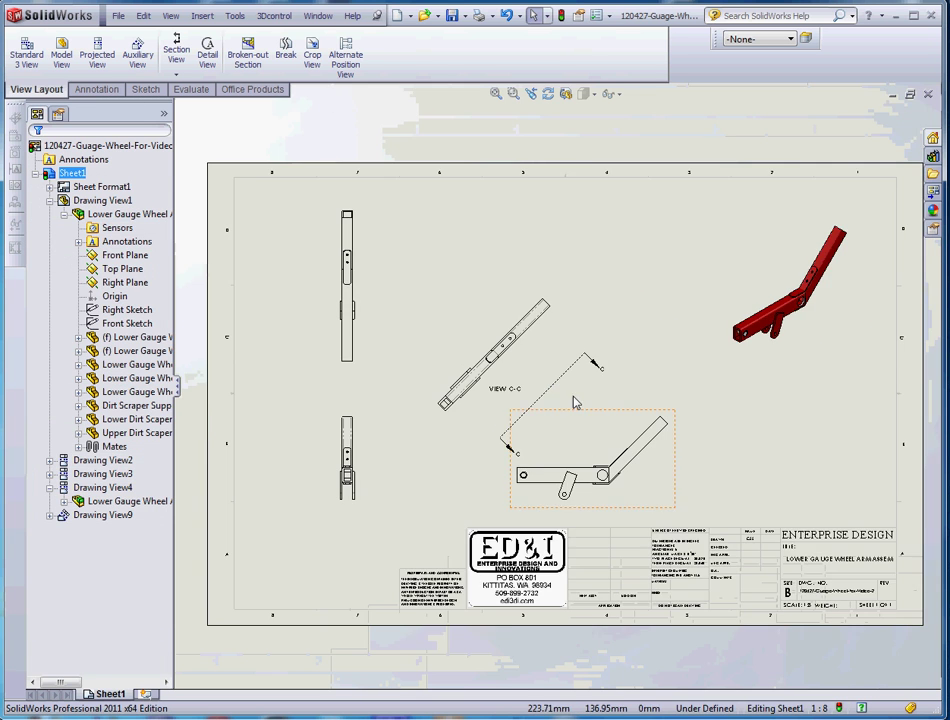
Assign the VIEW C-C label to the Sheet Notes layer.
scroll(551, 407, up, 5)
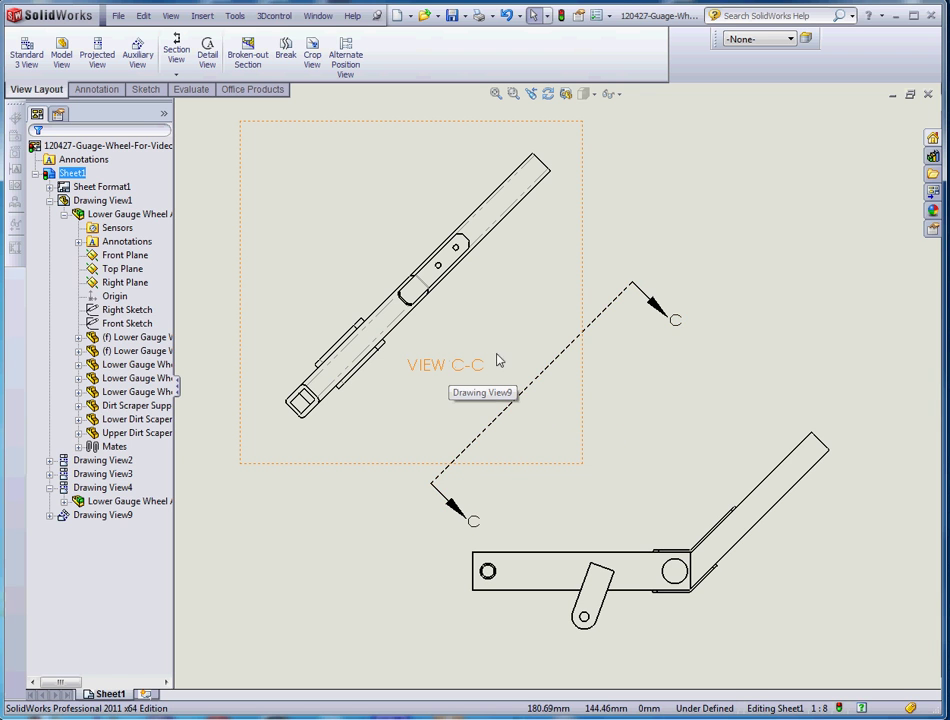
click(445, 366)
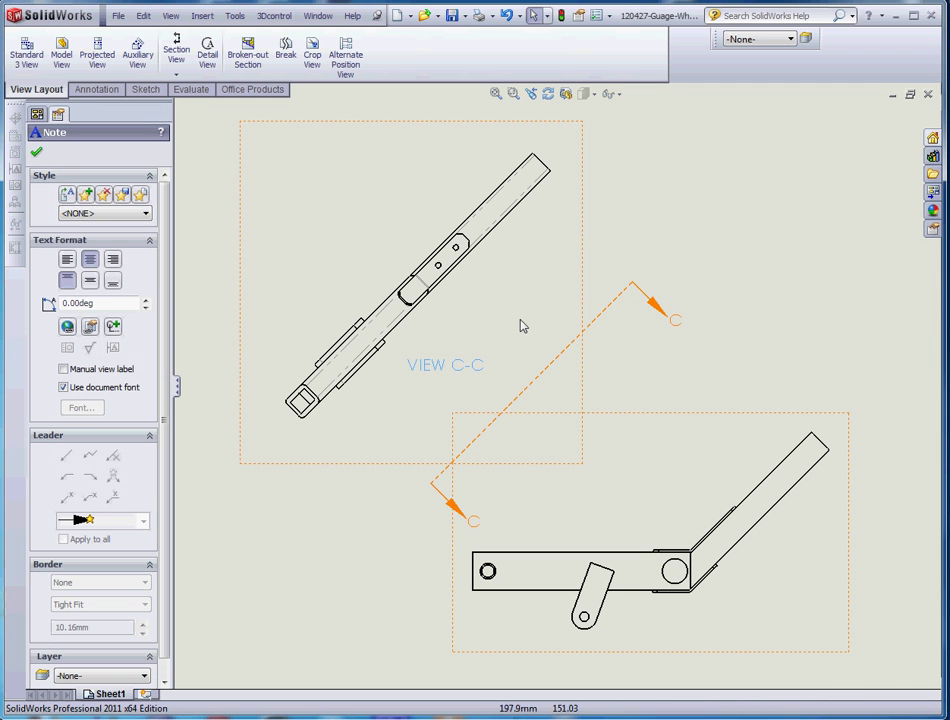
click(790, 40)
click(770, 110)
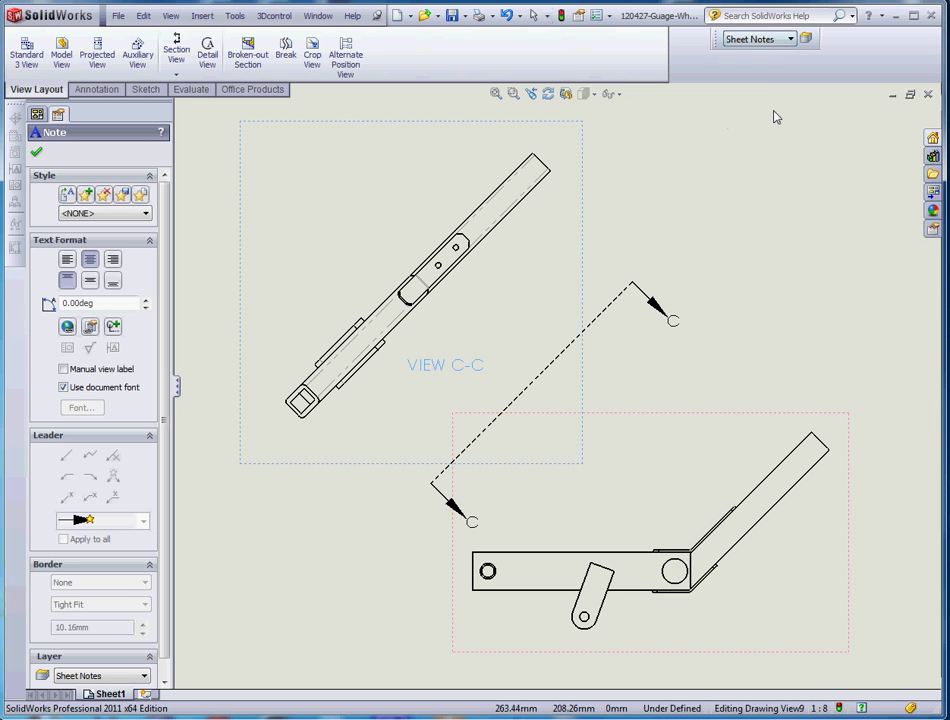
Override the document font of the VIEW C-C label with underlined text and nudge the label slightly upward.
click(64, 387)
click(81, 407)
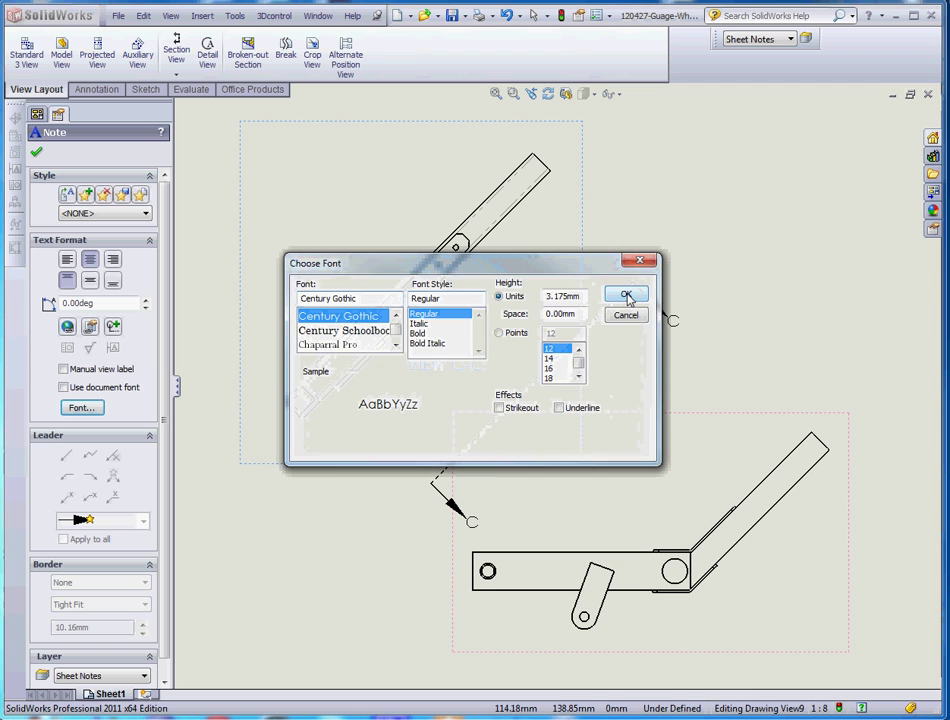
click(560, 409)
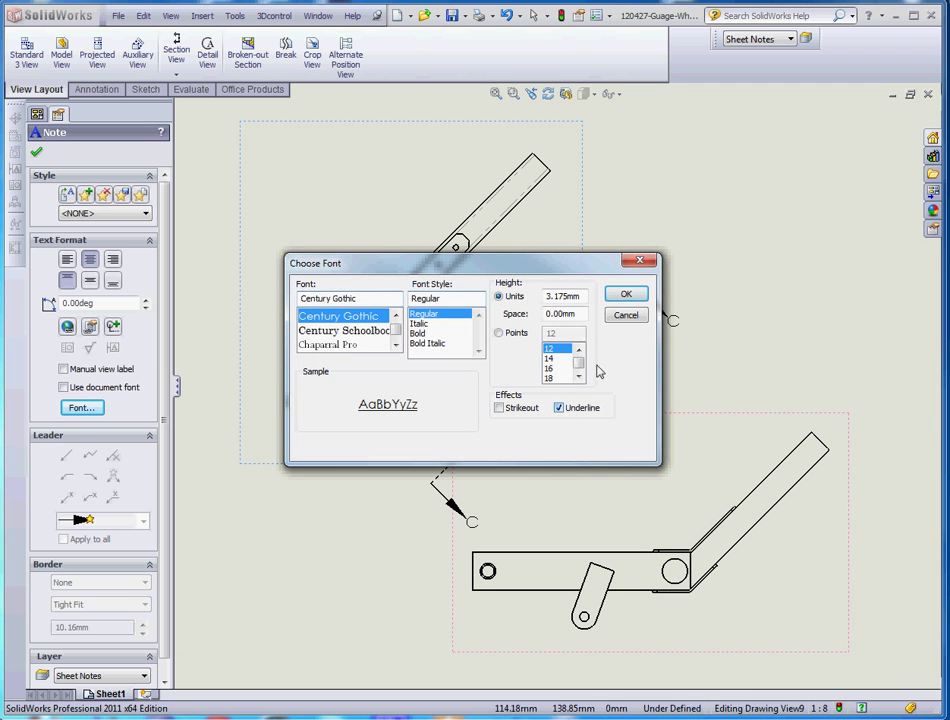
click(624, 294)
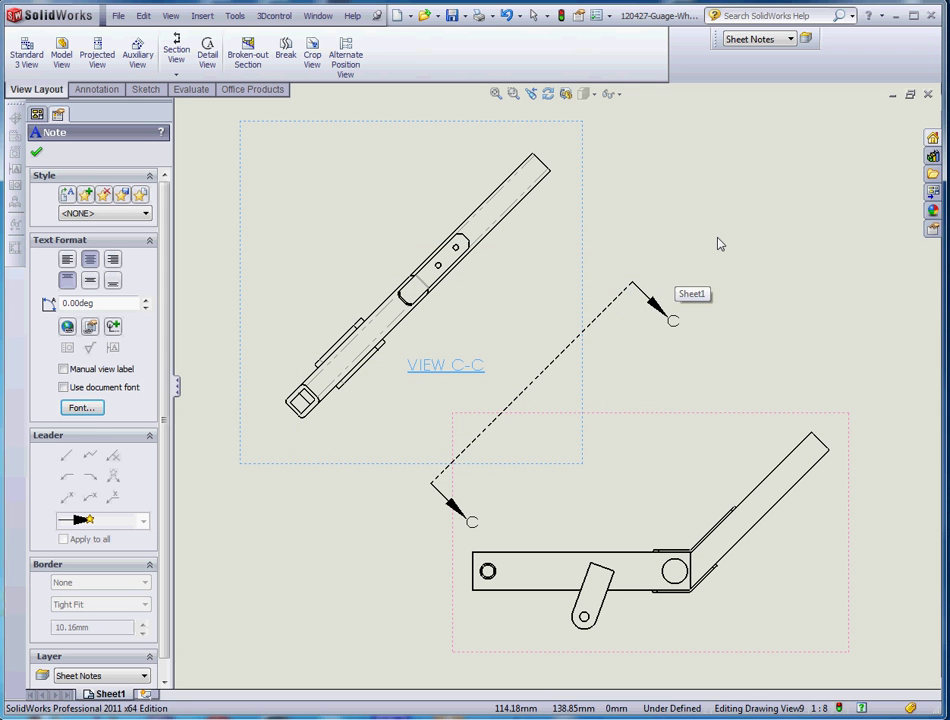
click(766, 201)
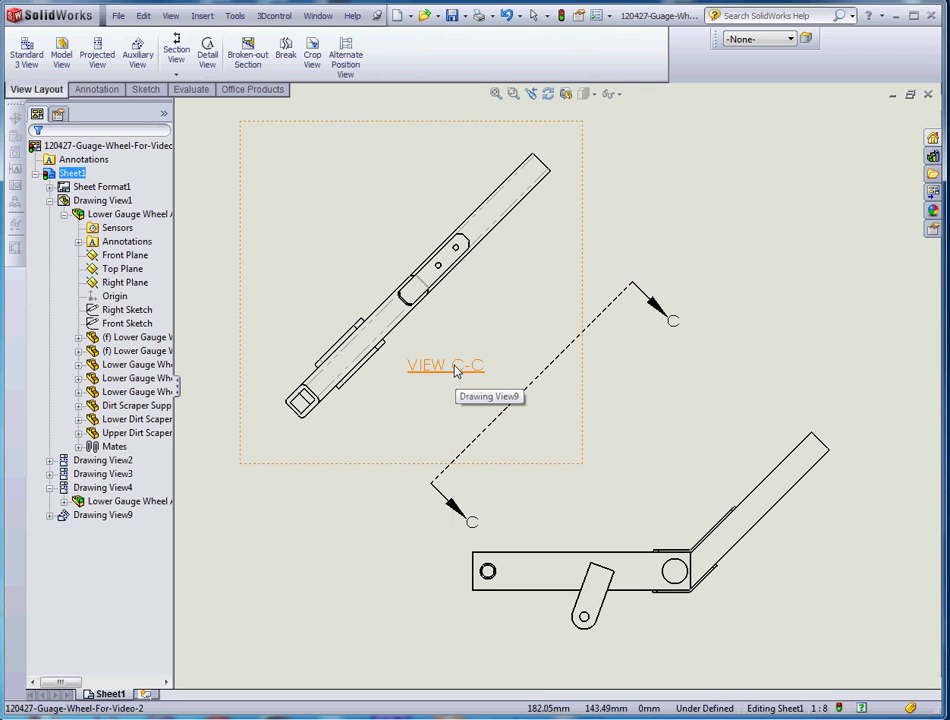
drag(461, 371, 457, 358)
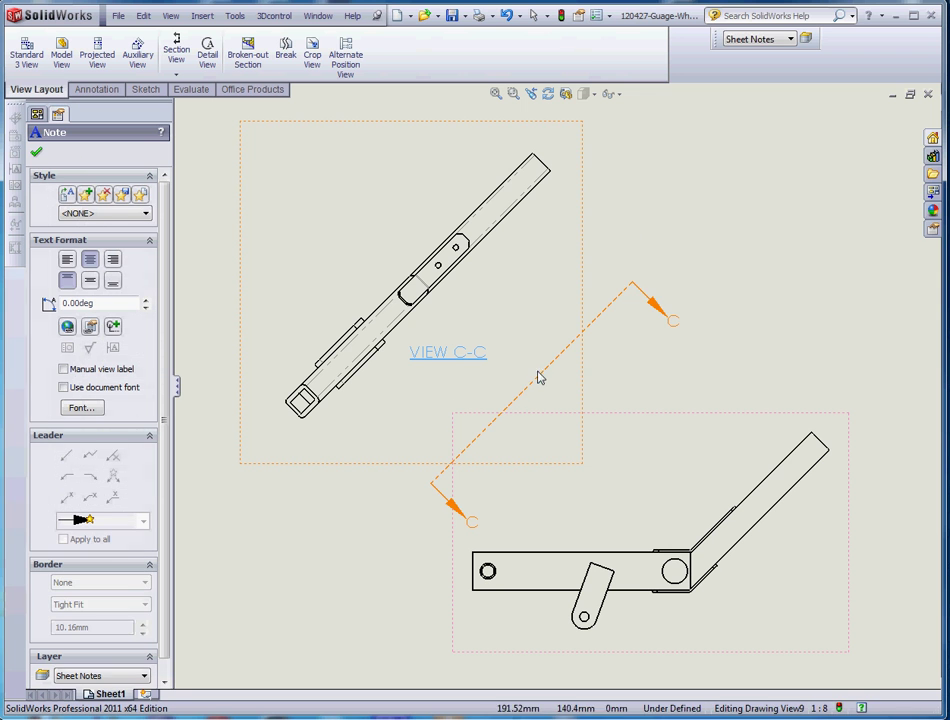
click(686, 382)
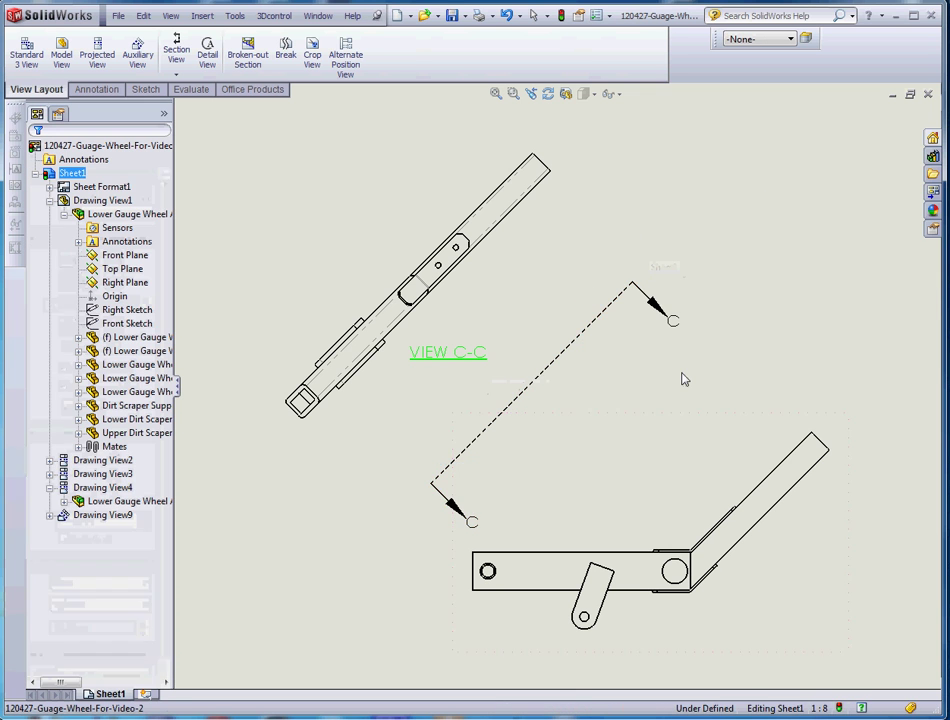
Select the C-C view arrow line and set the layer to Sheet Notes.
click(598, 325)
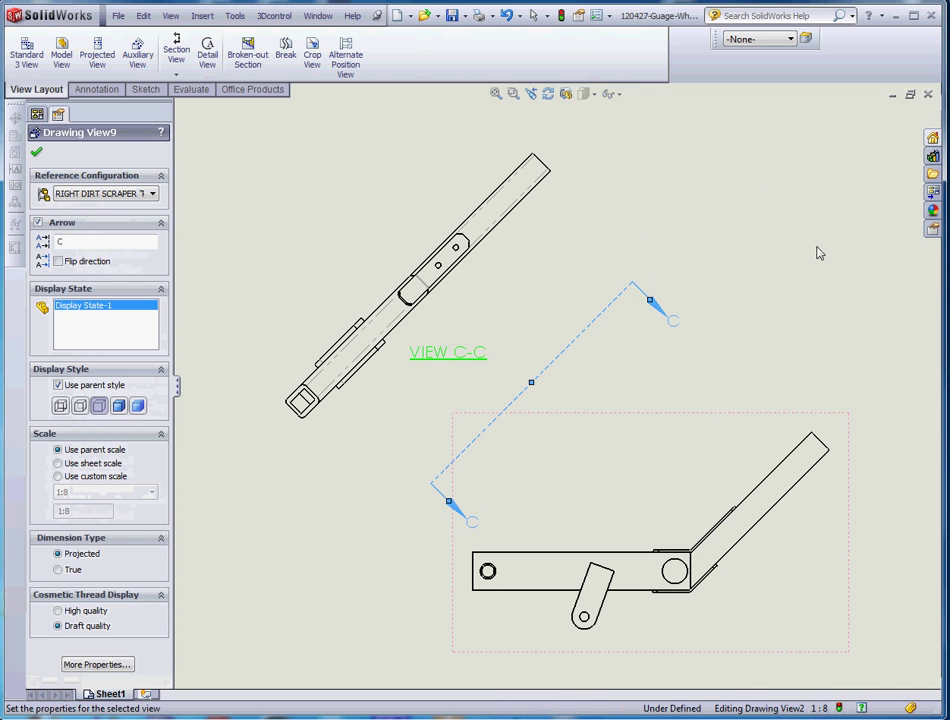
click(791, 40)
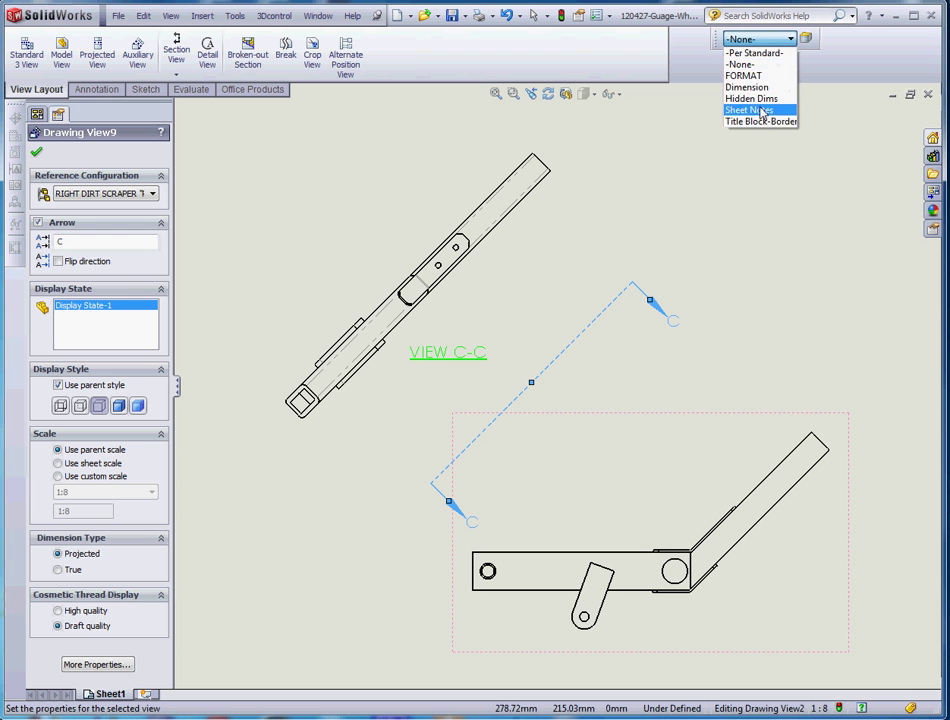
click(760, 110)
click(770, 160)
Examine the auxiliary view, its label and its arrow line in relation to the side view.
scroll(643, 350, up, 3)
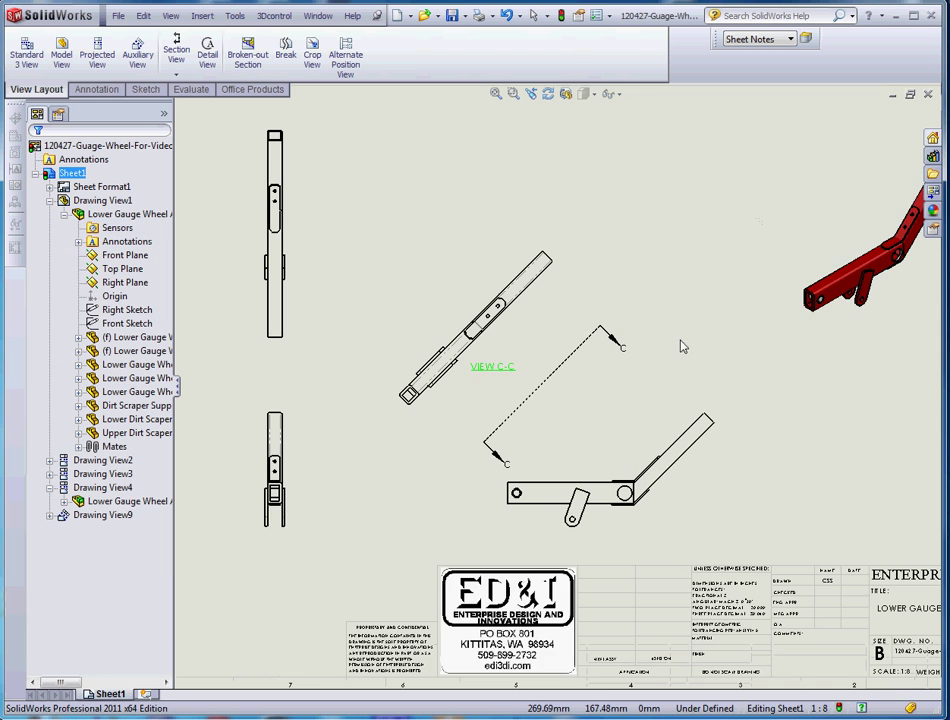
scroll(611, 373, down, 4)
scroll(680, 360, up, 3)
scroll(630, 380, down, 3)
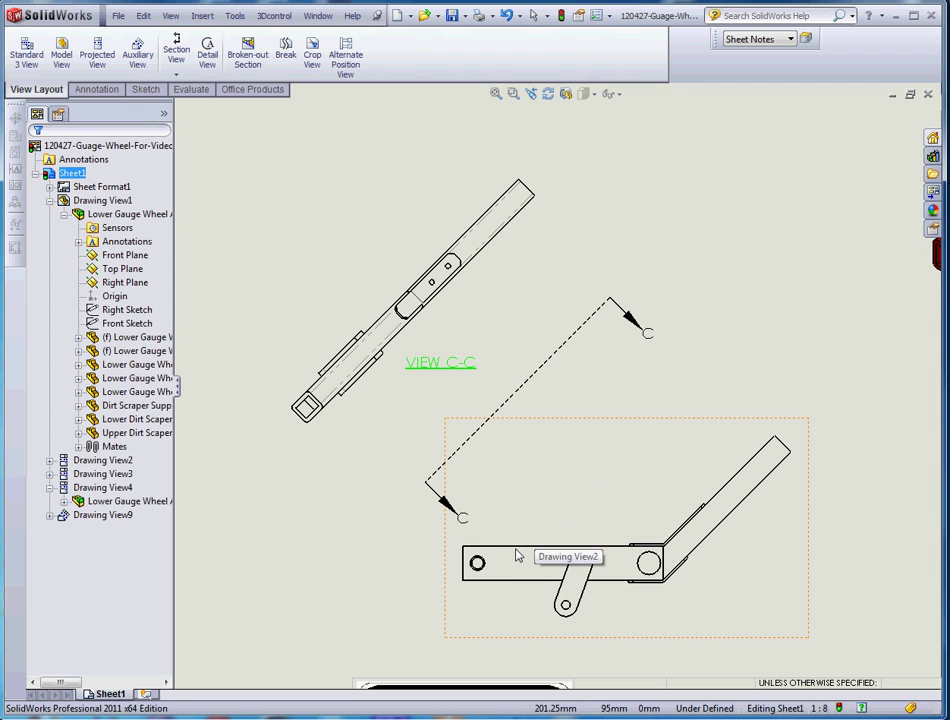
scroll(520, 565, up, 2)
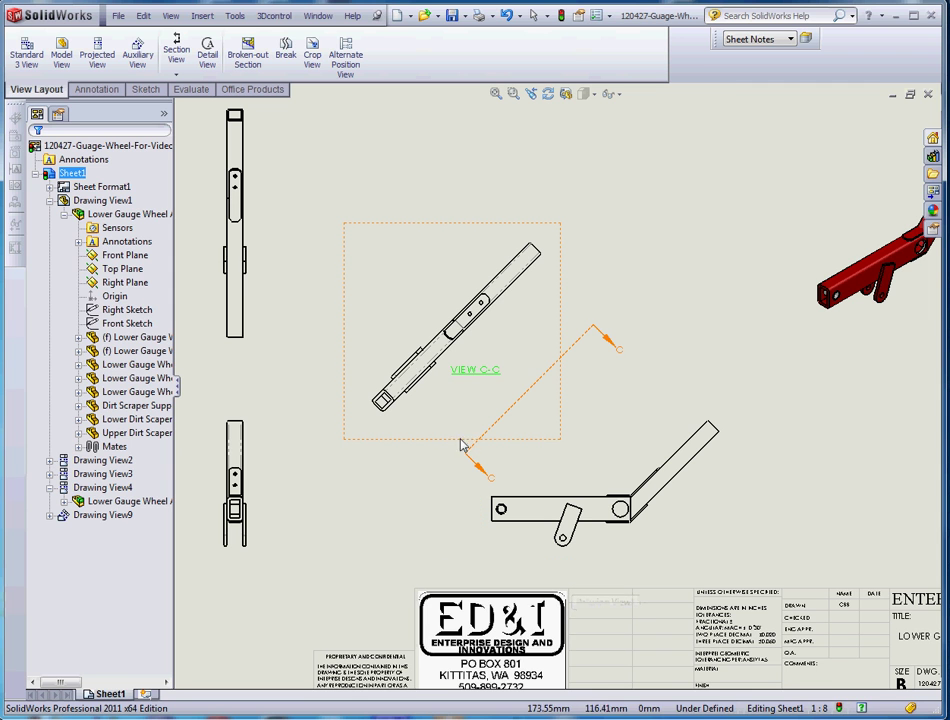
scroll(491, 388, down, 3)
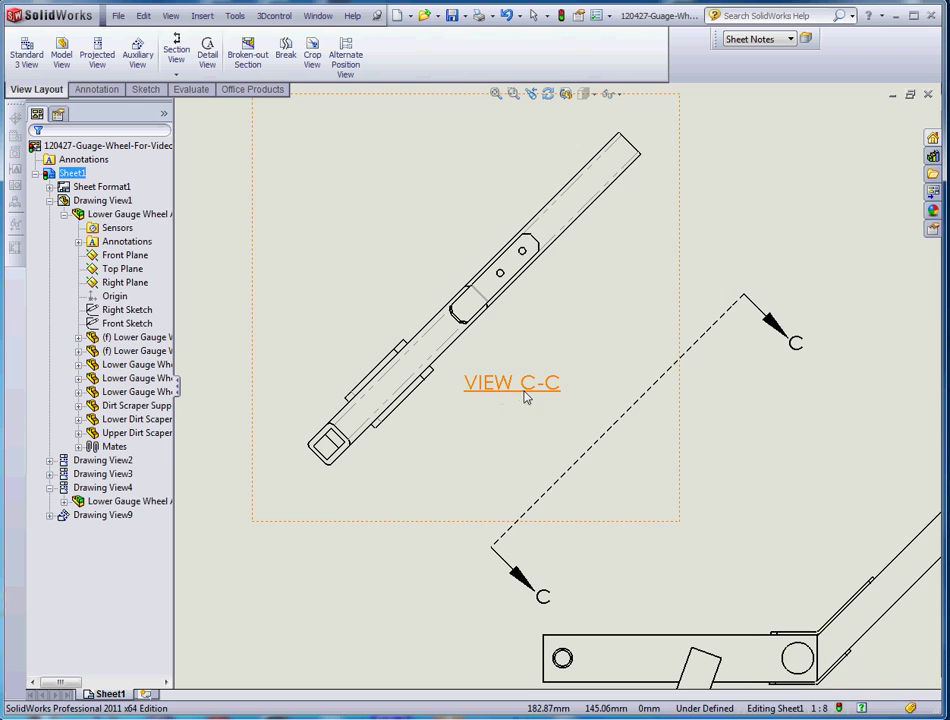
scroll(520, 394, up, 3)
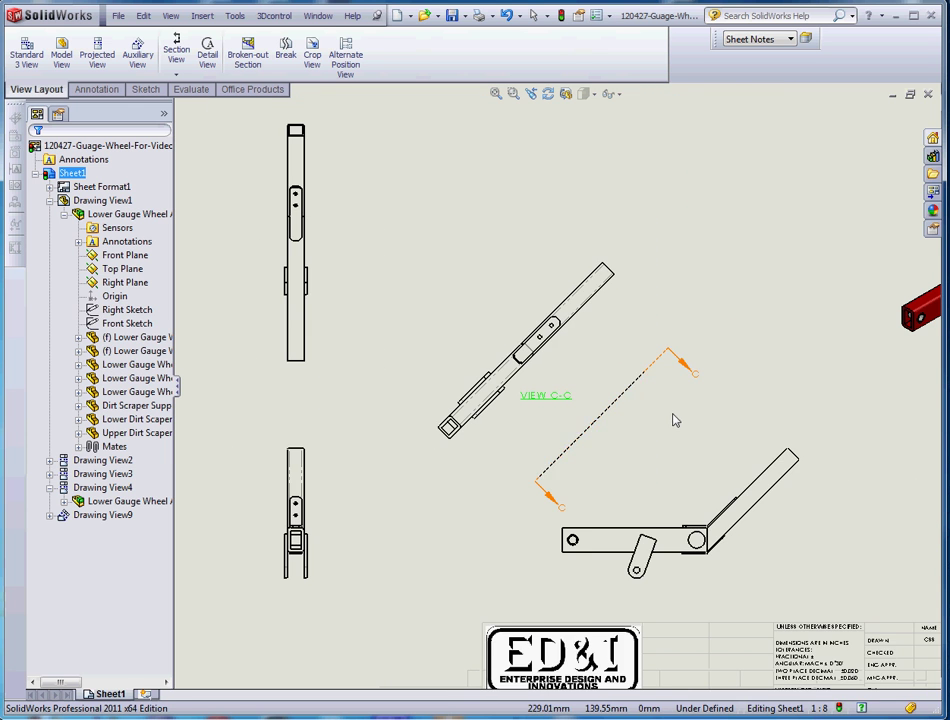
scroll(672, 415, up, 3)
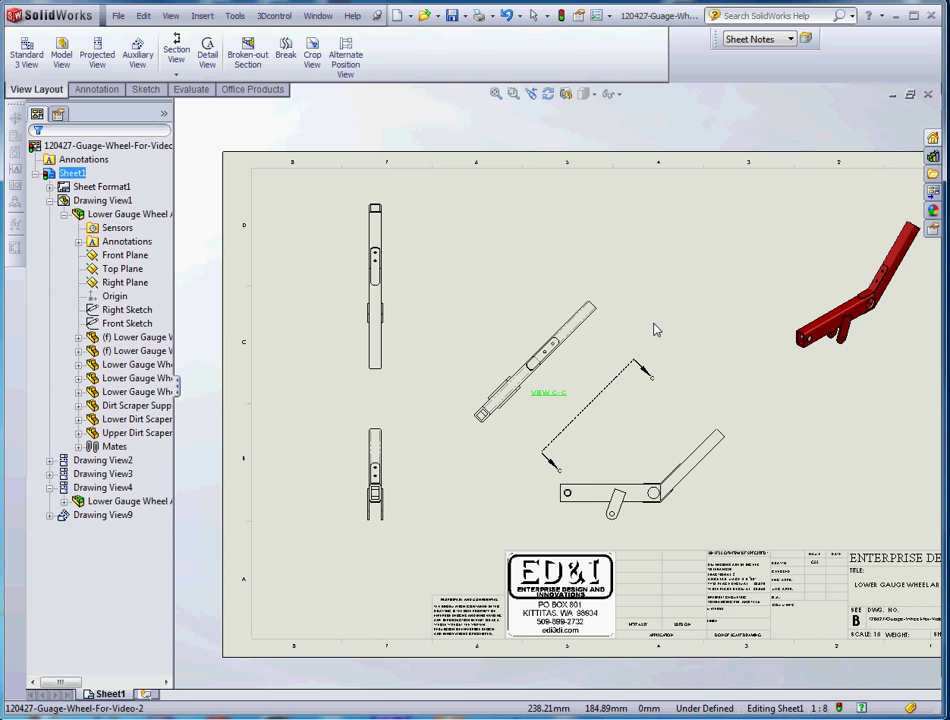
scroll(617, 424, down, 2)
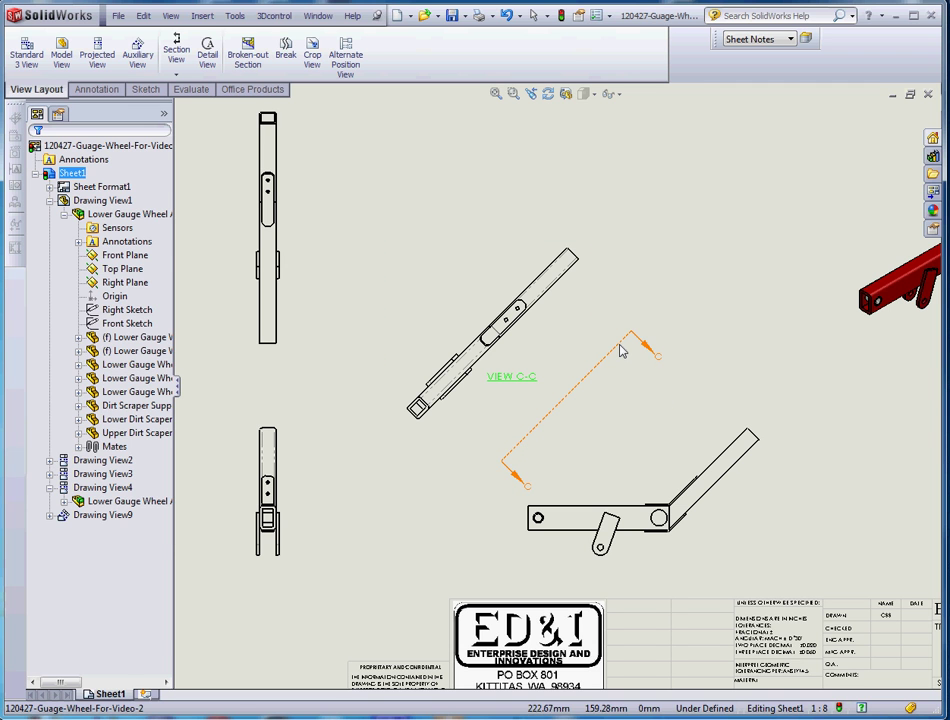
Change the auxiliary view's arrow letter to A so its label reads VIEW A-A.
click(540, 335)
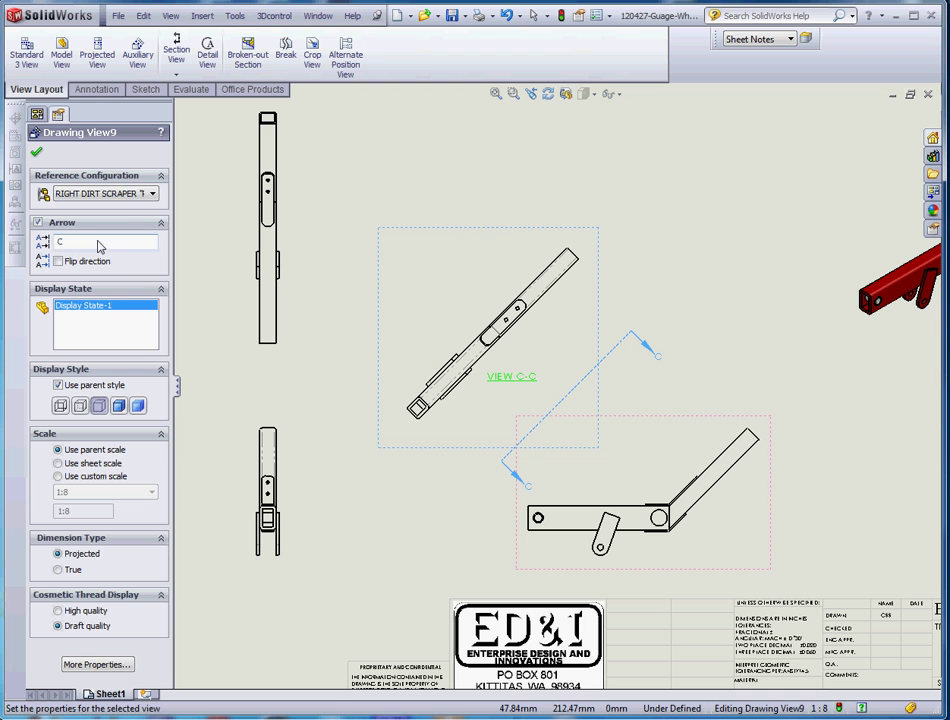
text(a)
key(BackSpace)
text(A)
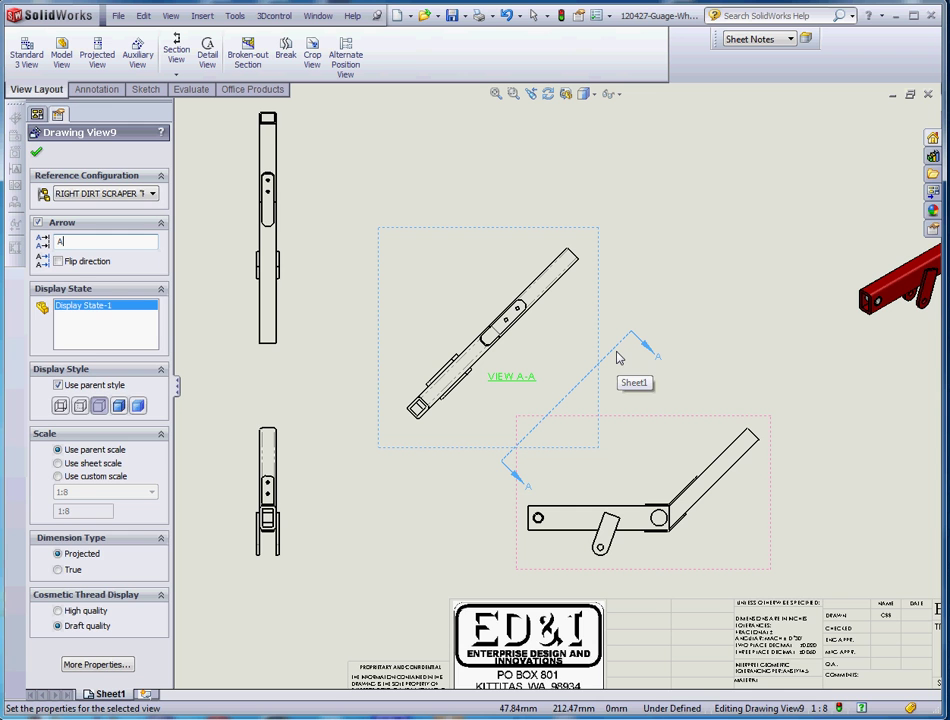
key(Escape)
key(f)
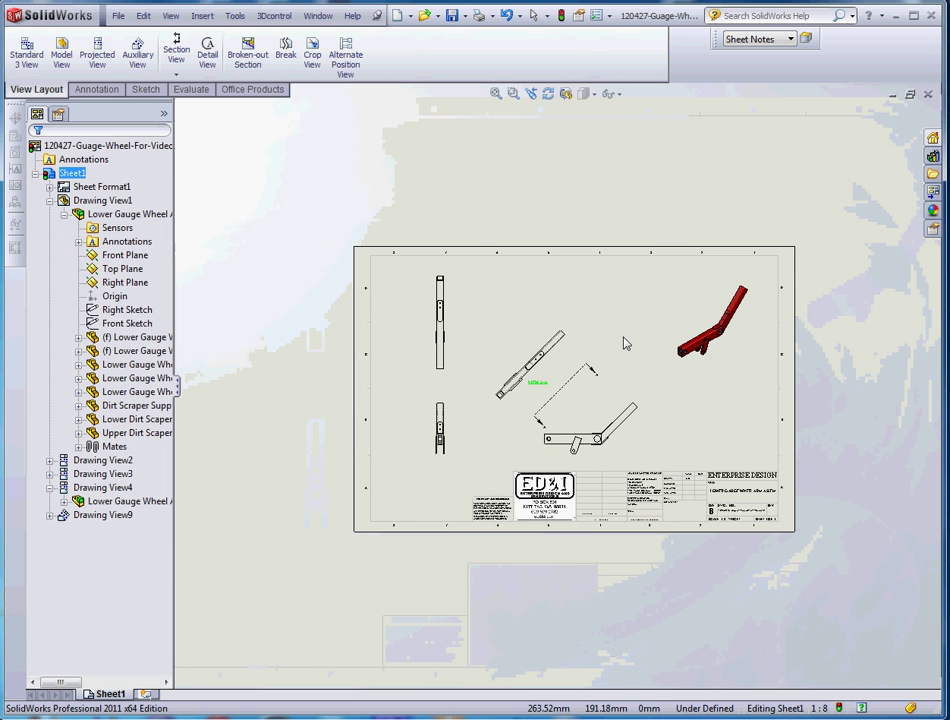
key(z)
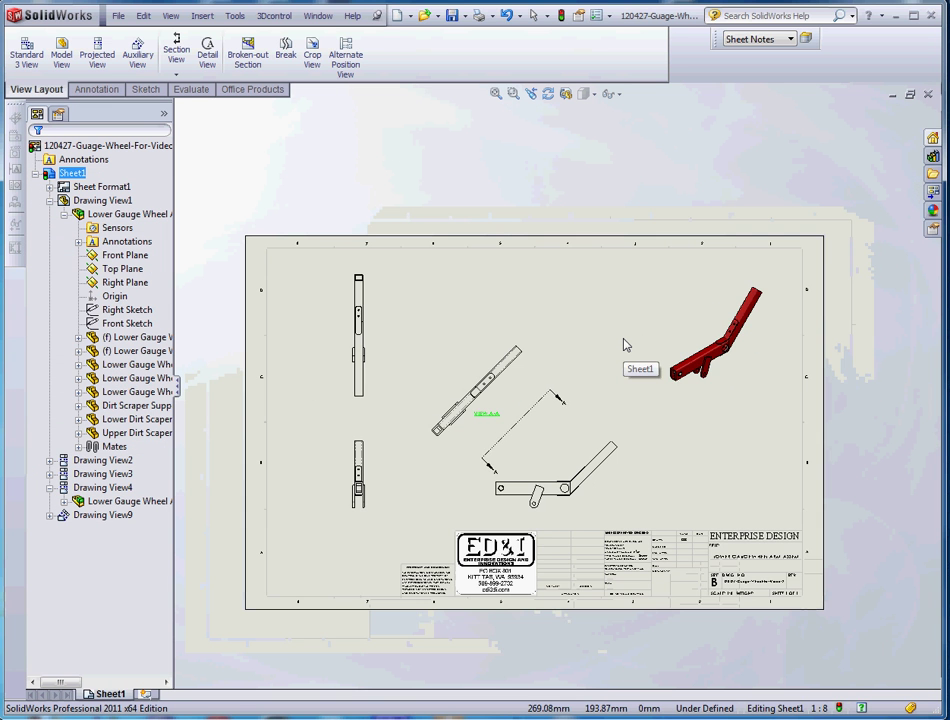